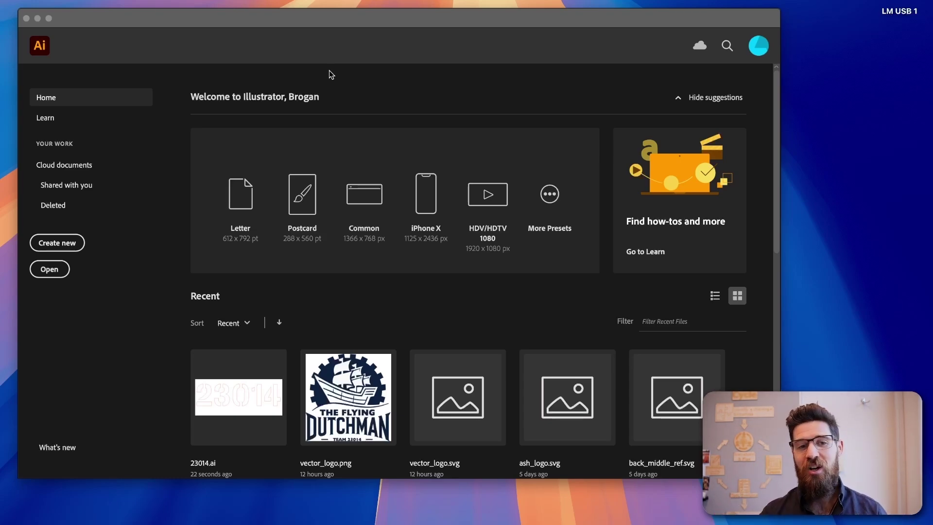
Create a document from the [Custom] 41 × 30 cm preset, in centimetres, with RGB Color mode
click(69, 244)
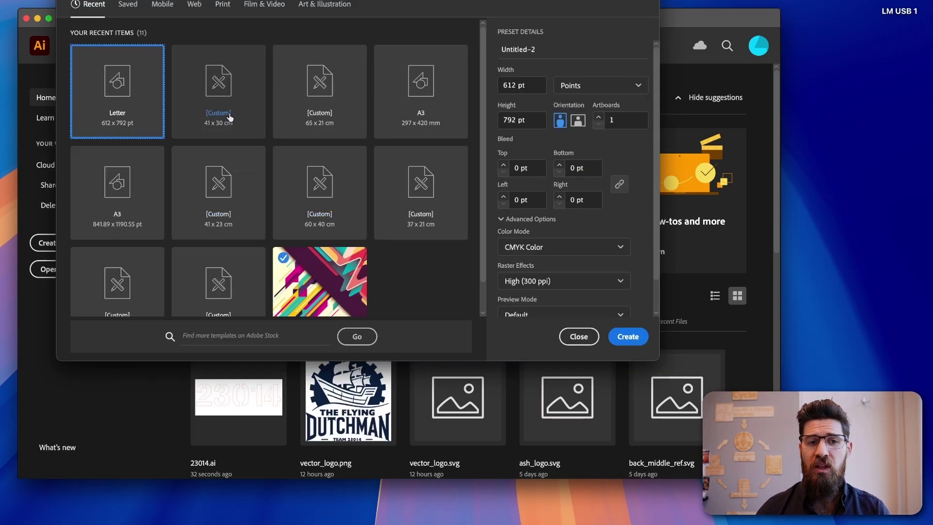
click(237, 118)
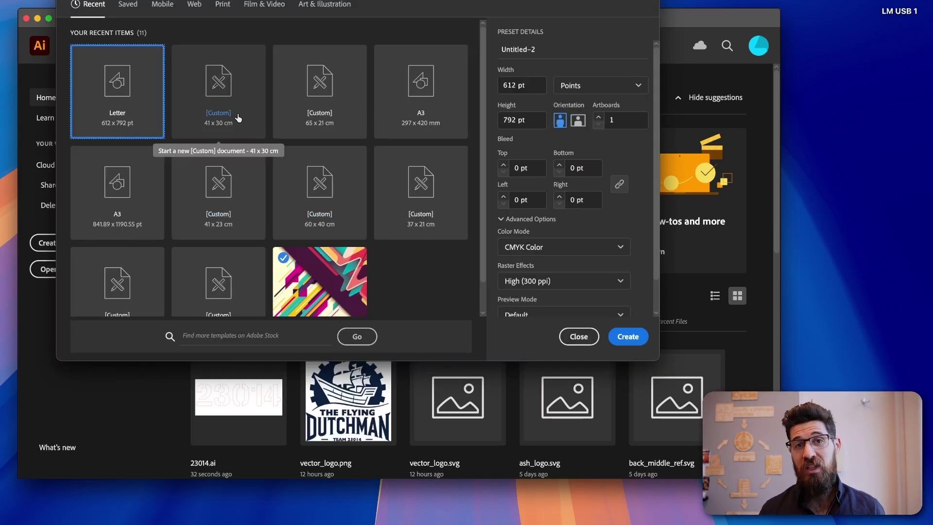
click(238, 118)
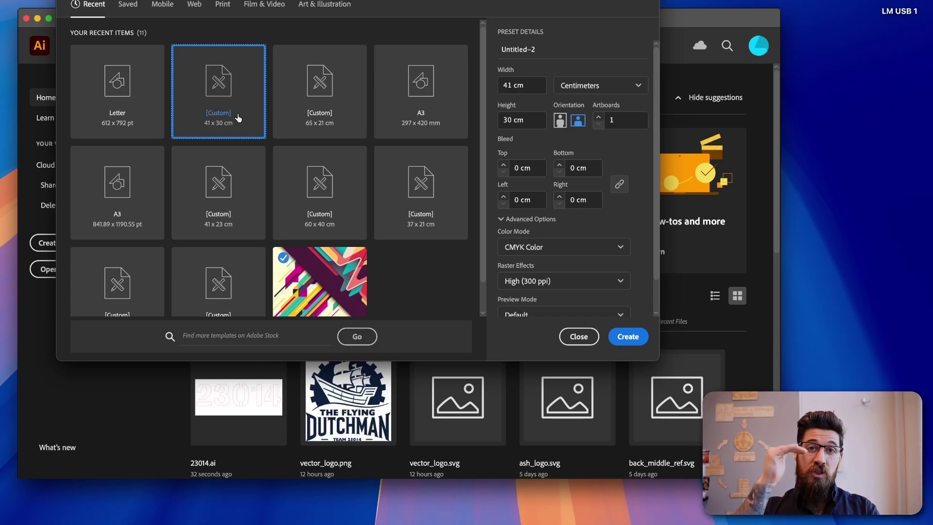
click(505, 86)
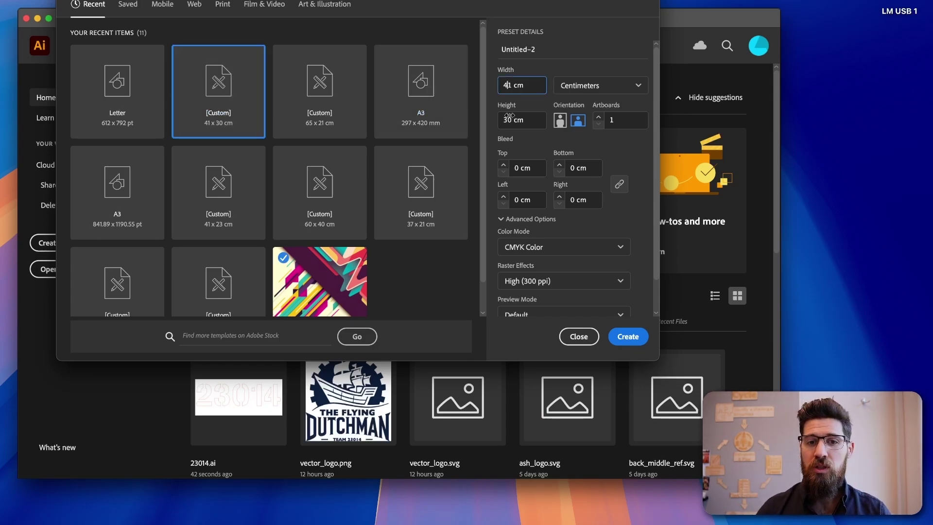
click(512, 117)
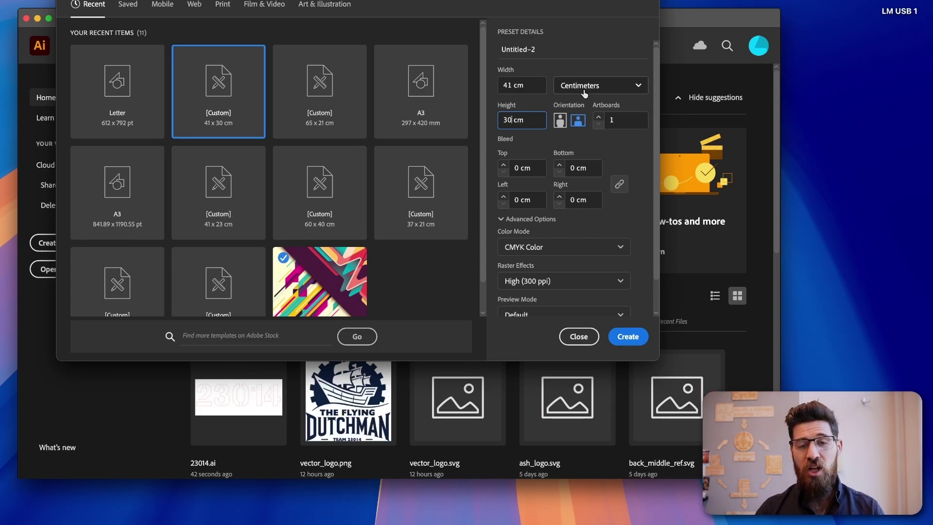
click(583, 92)
click(593, 246)
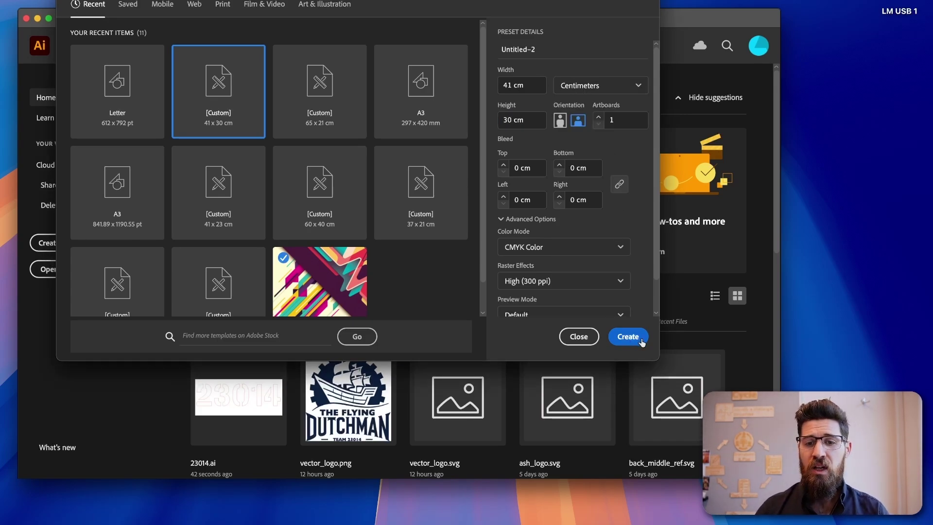
click(565, 246)
click(544, 265)
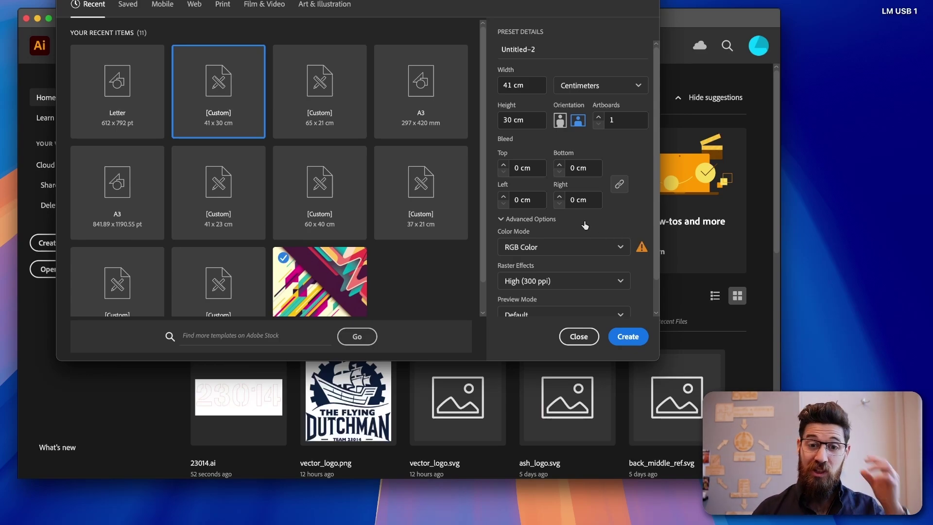
click(632, 337)
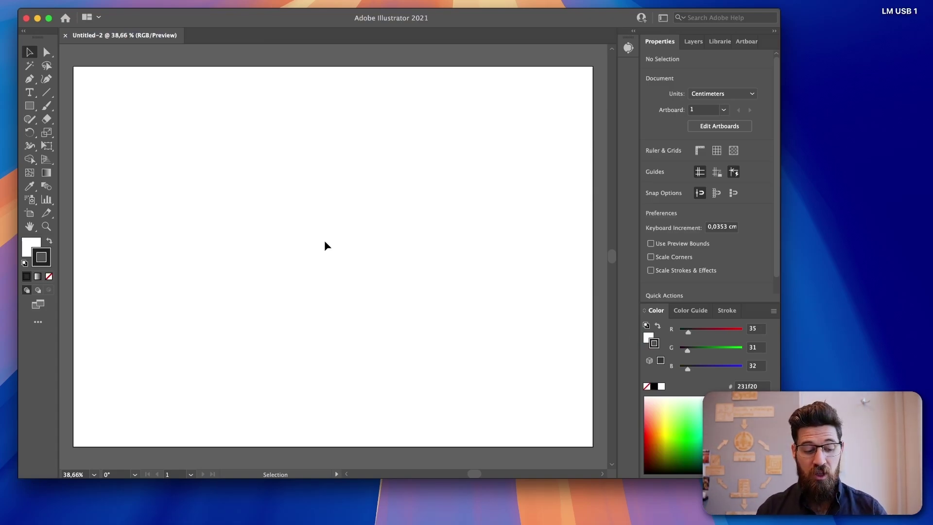
Place vector_logo.svg from the Downloads folder onto the artboard
key(super+shift+p)
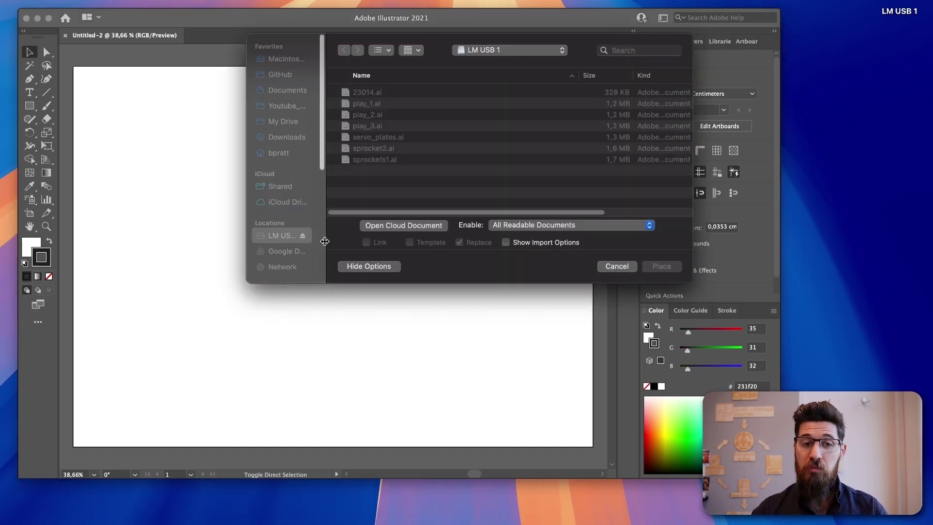
click(626, 270)
click(86, 1)
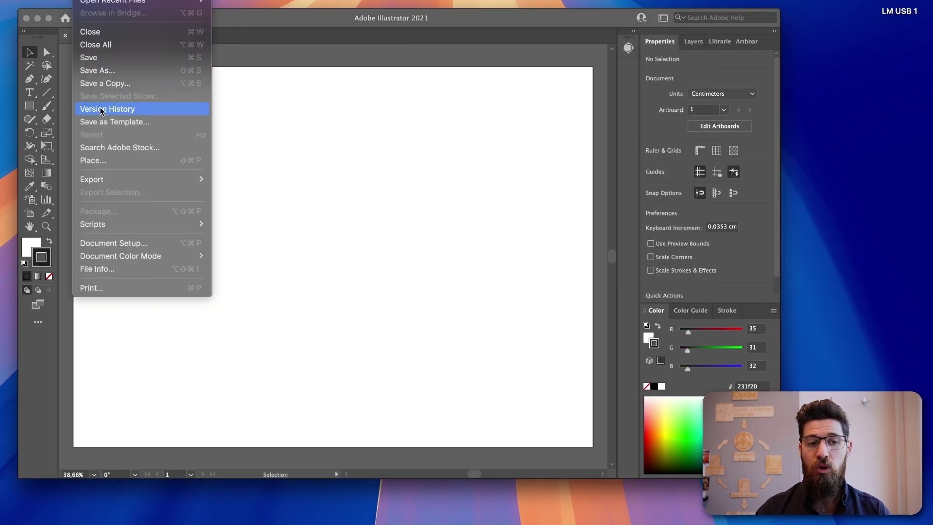
click(120, 164)
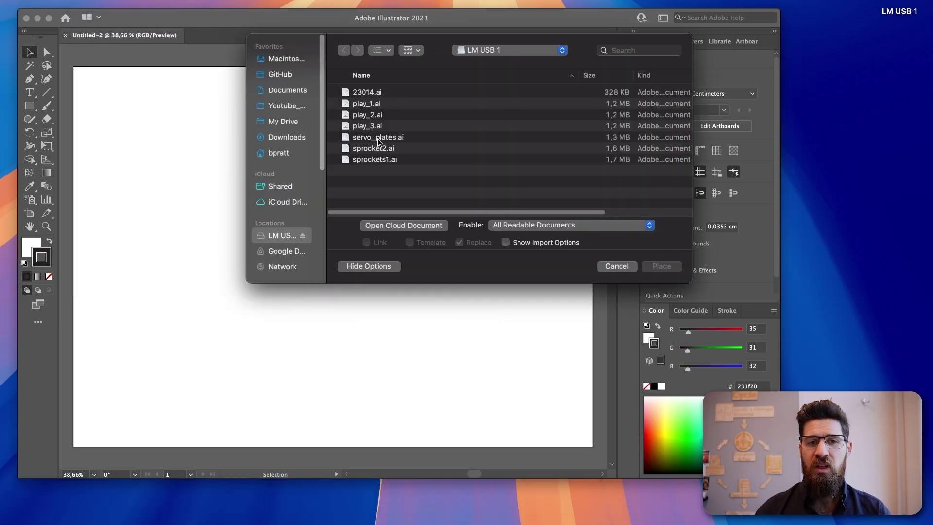
click(287, 137)
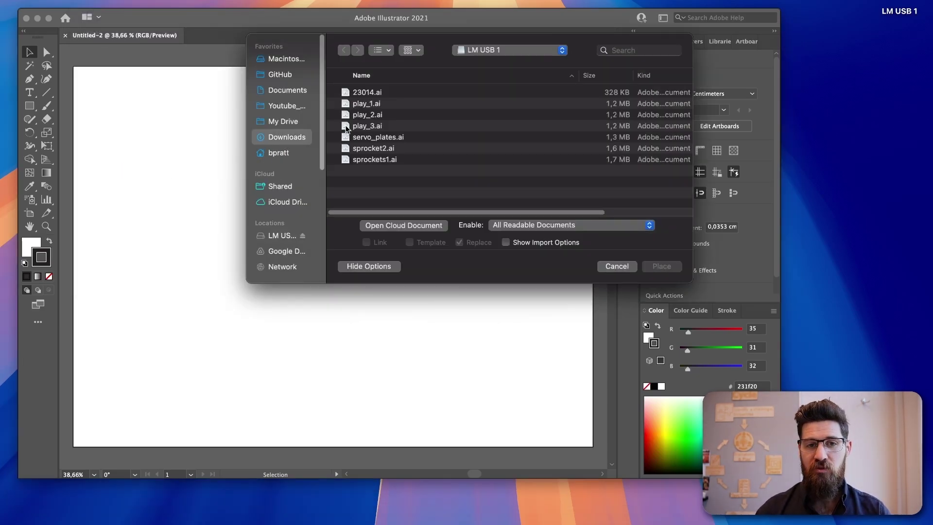
click(398, 127)
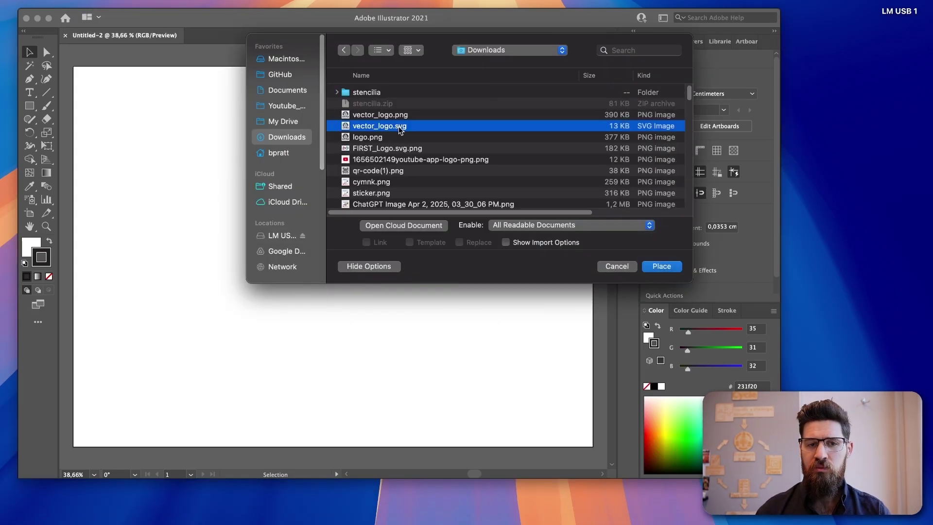
click(664, 266)
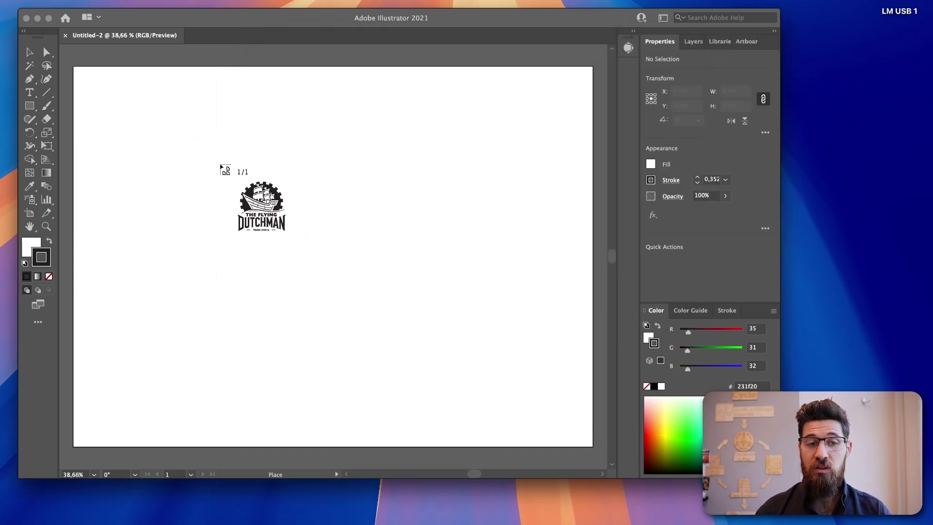
click(175, 135)
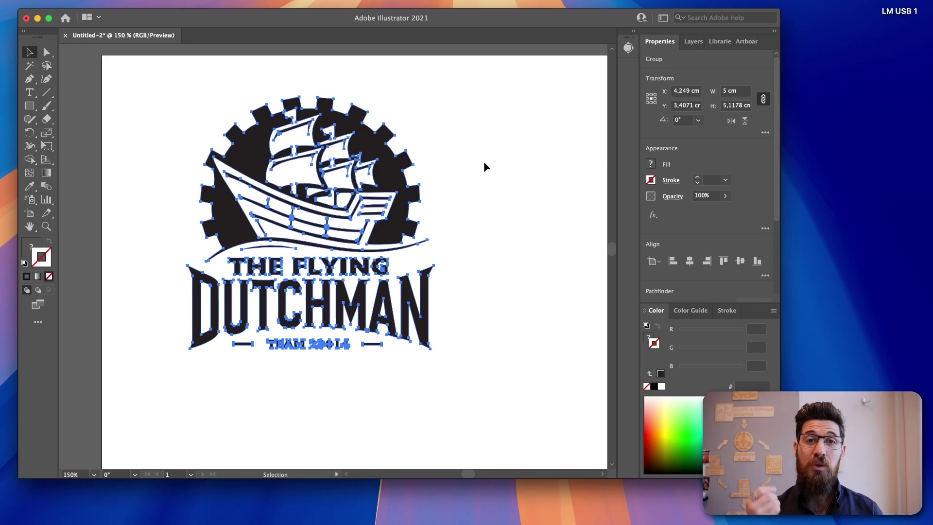
Draw a 6 × 6 cm circle with the Ellipse Tool
click(29, 106)
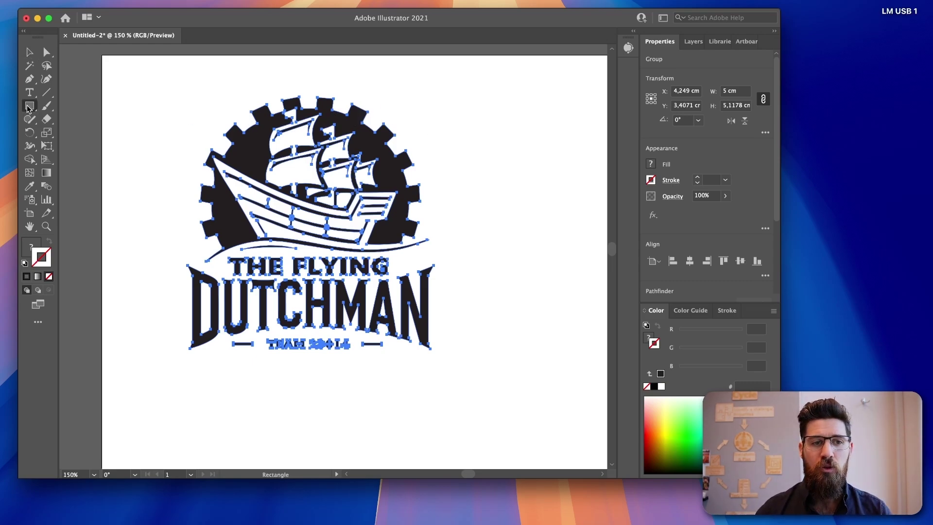
drag(29, 106, 73, 131)
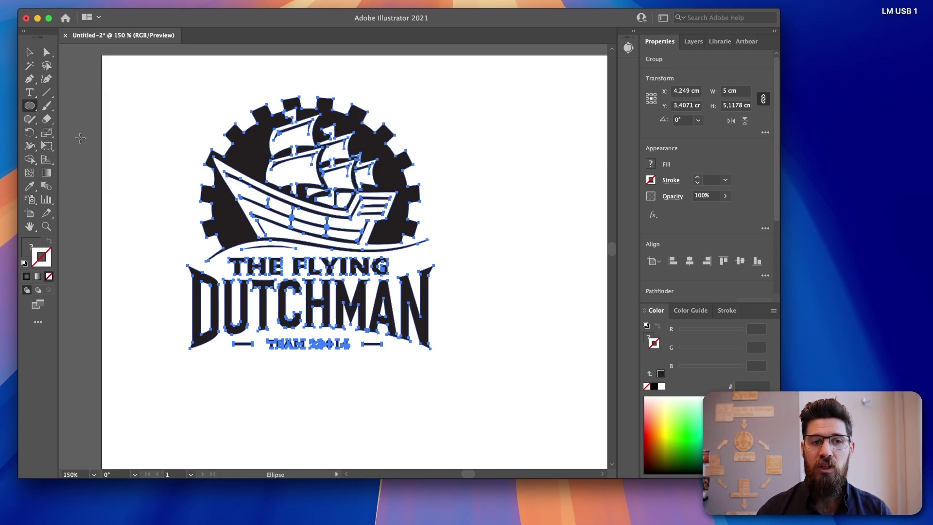
click(314, 221)
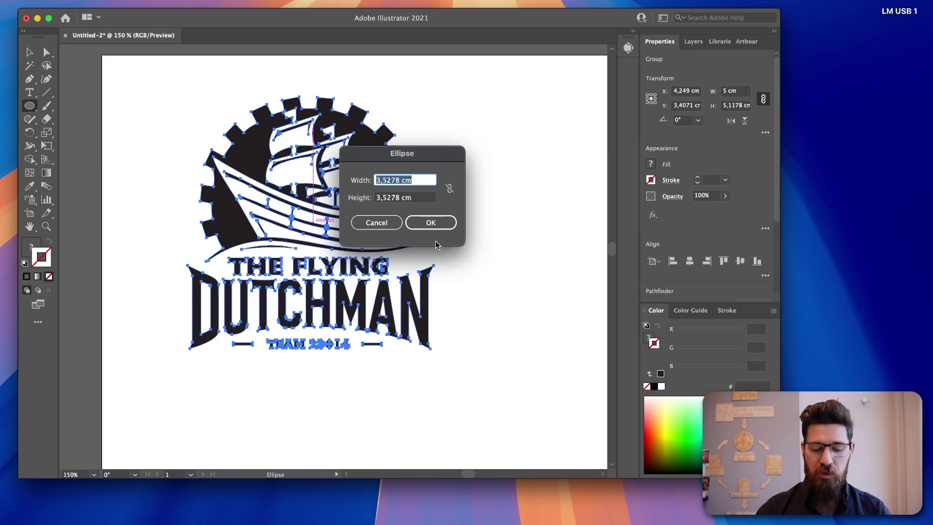
text(6)
key(Tab)
text(6)
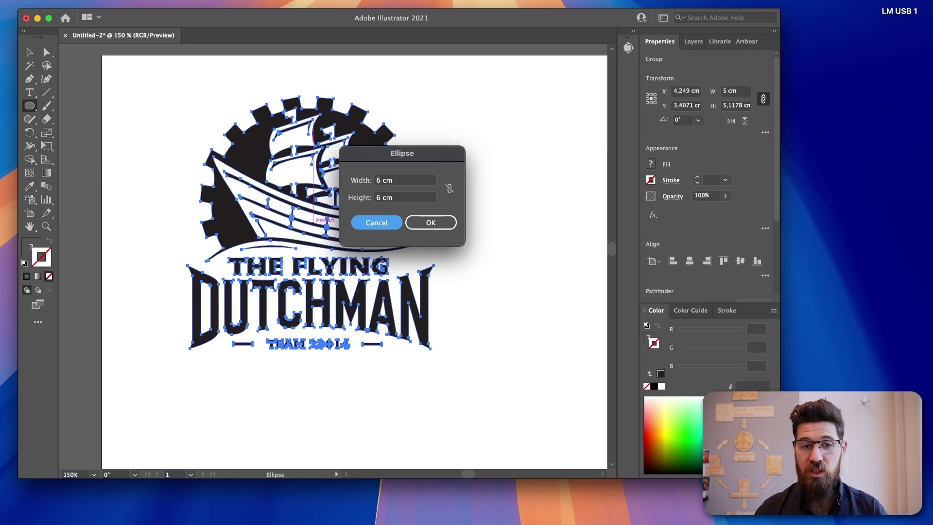
key(Return)
Move the circle so it surrounds the logo and set its fill to None
key(v)
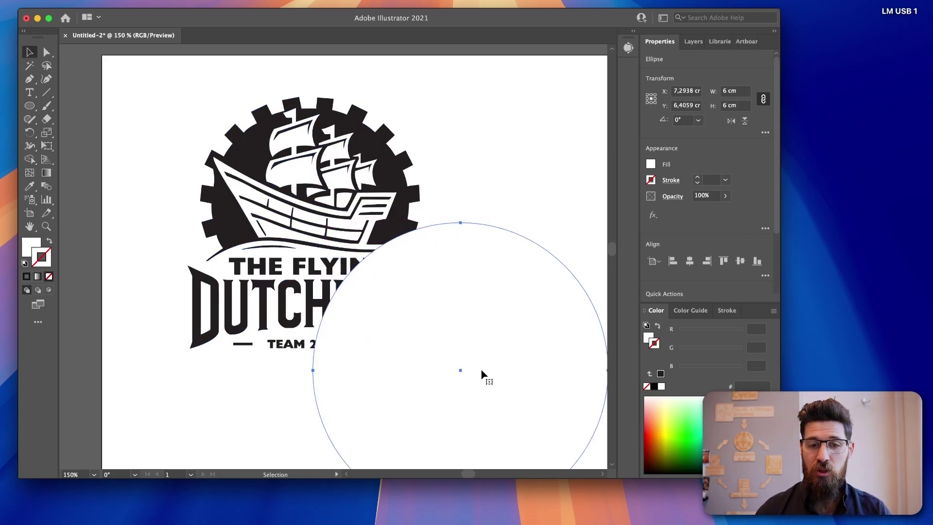
drag(464, 374, 308, 240)
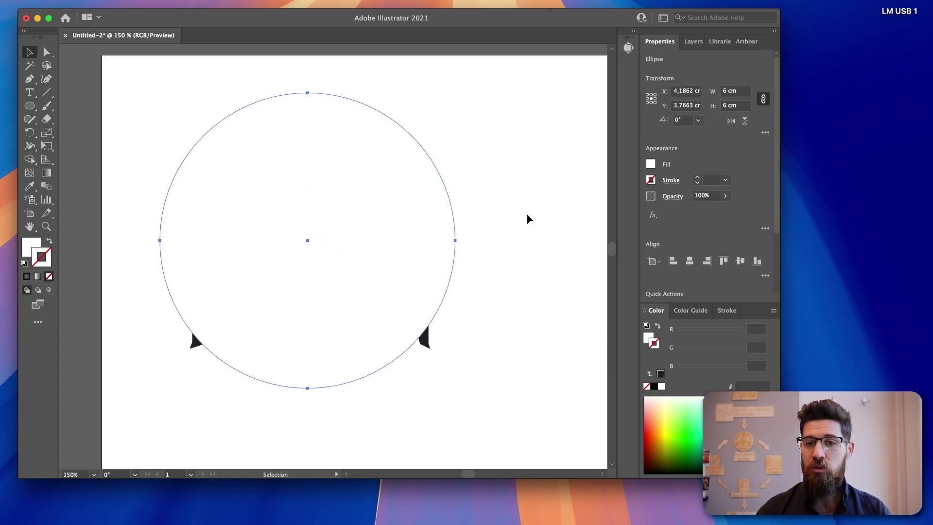
click(652, 165)
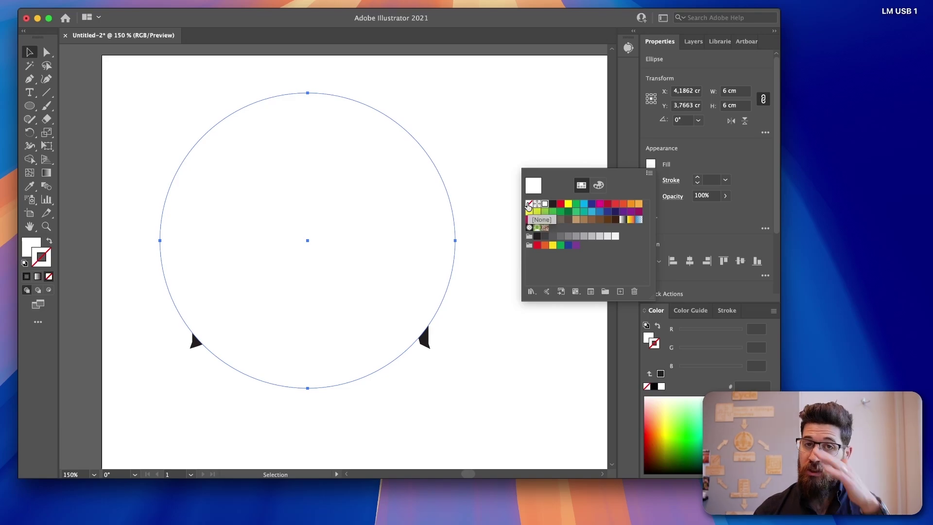
click(529, 205)
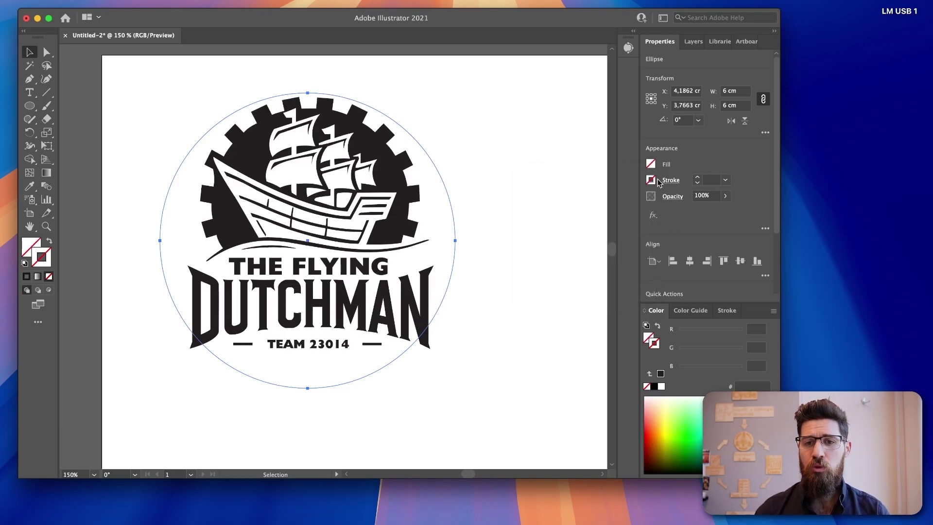
click(651, 180)
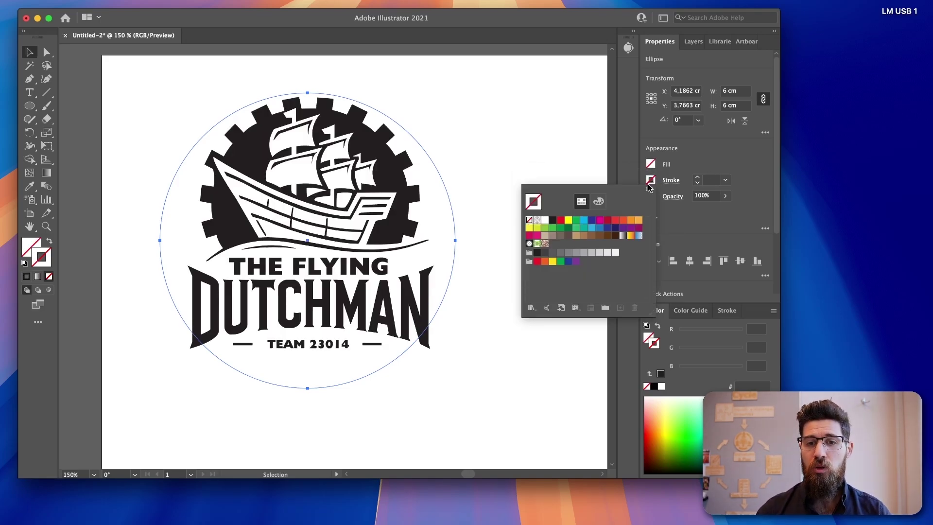
Set the circle's stroke to pure red: R 255, G 0, B 0 (#ff0000)
click(560, 220)
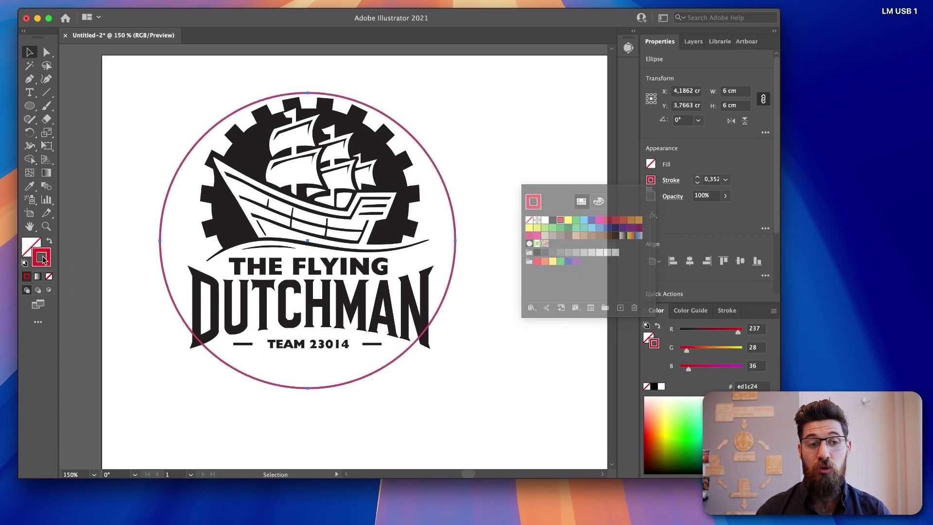
double_click(43, 261)
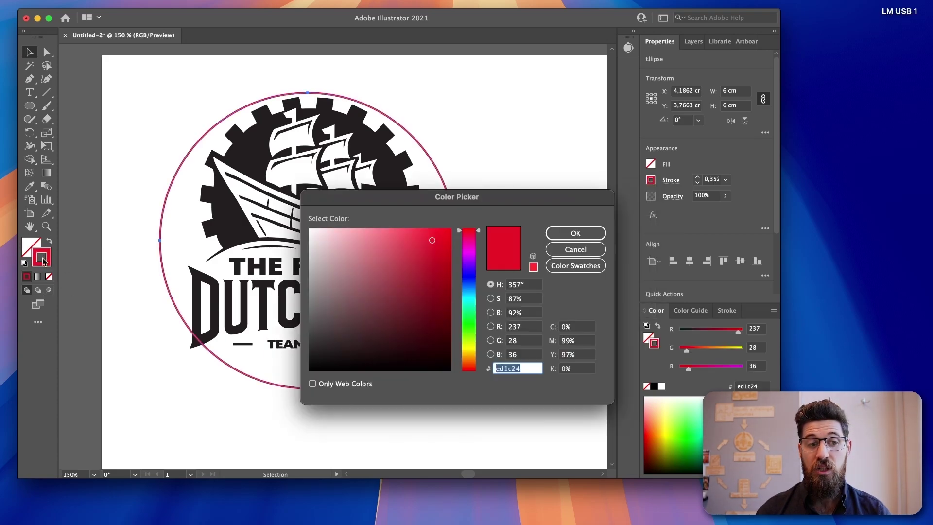
double_click(533, 329)
text(255)
key(Tab)
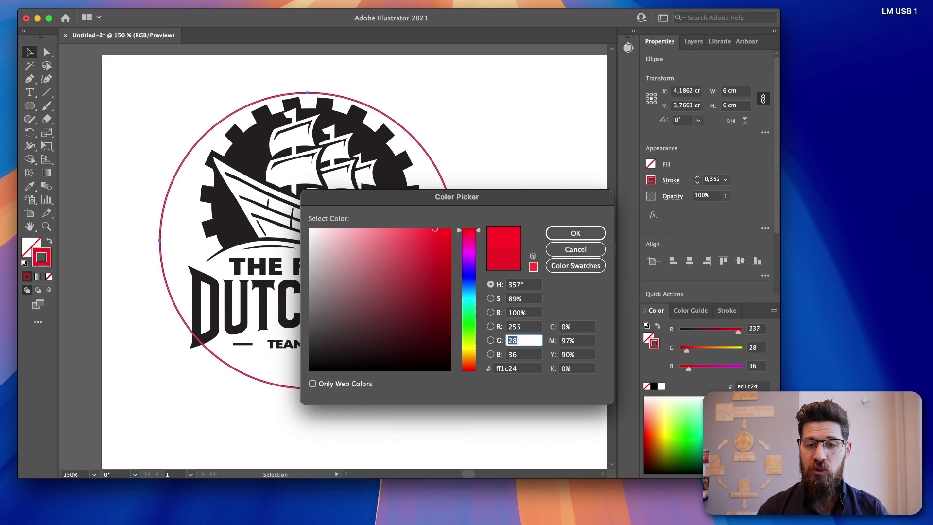
text(0)
key(Tab)
text(0)
key(Tab)
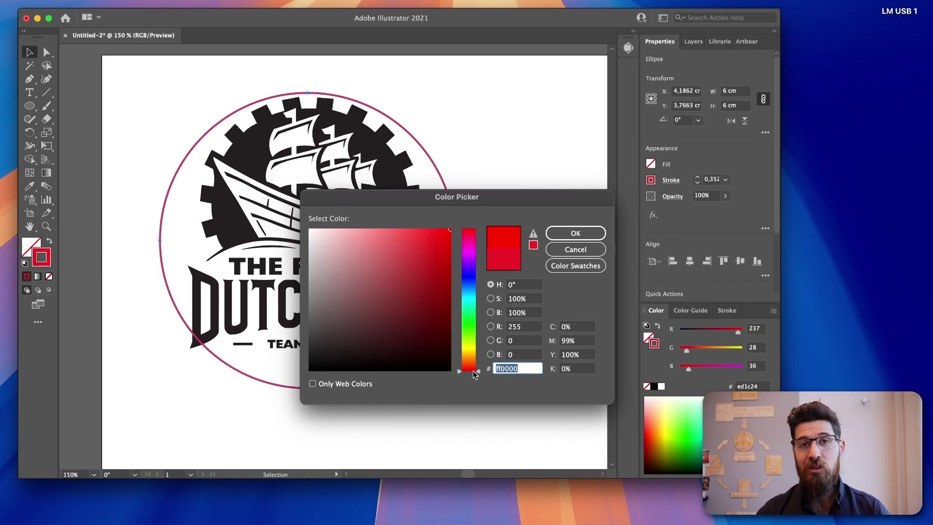
click(575, 234)
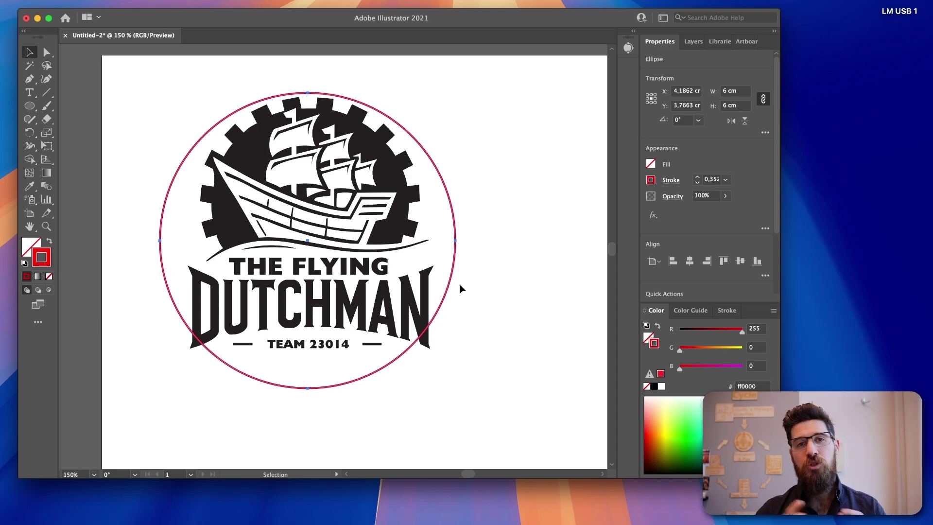
Scale the circle and logo to 5.5 cm, set stroke weight 0,001, and select all
key(super+z)
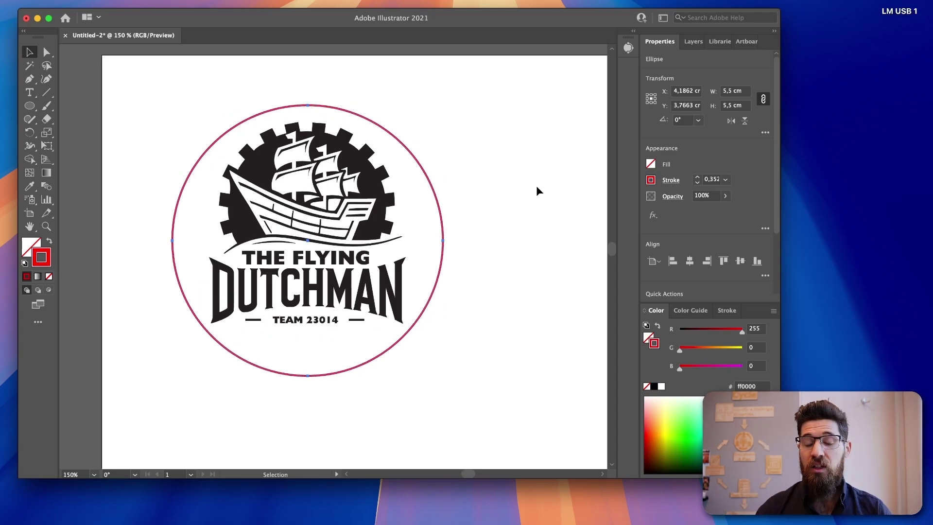
click(712, 179)
double_click(713, 180)
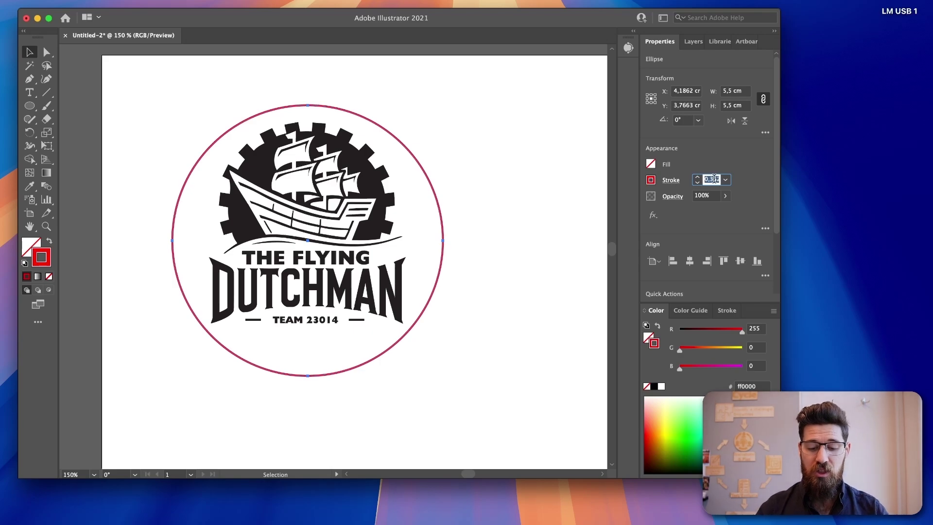
text(0,001)
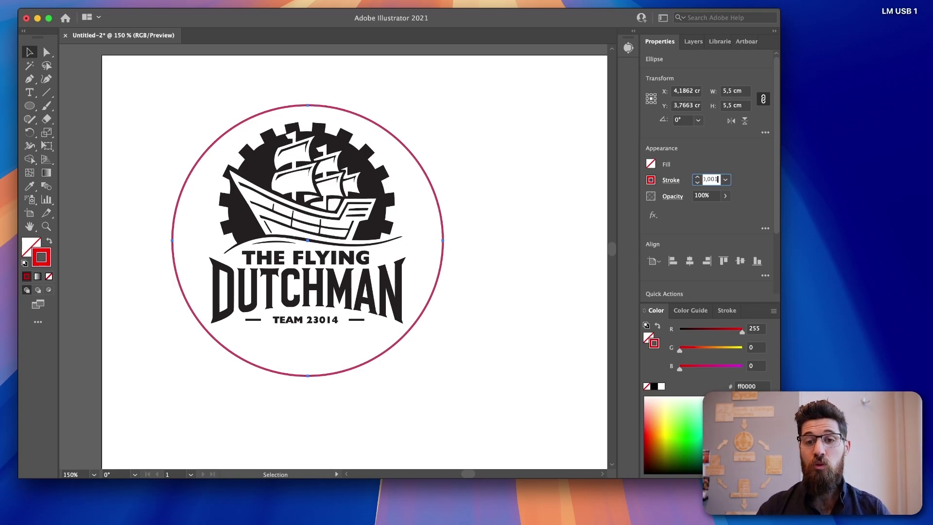
key(Return)
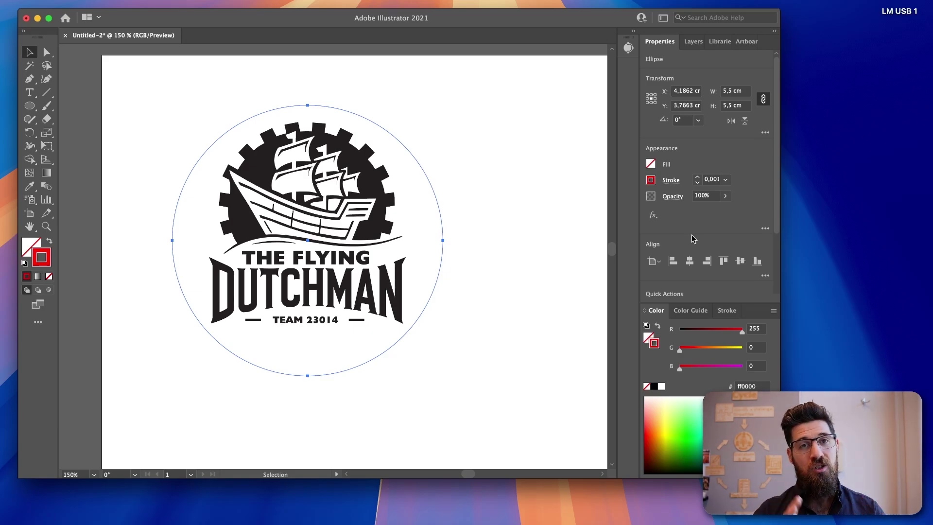
key(super+a)
Move the logo up-left and save it as dutchman_logo.ai on LM USB 1
drag(366, 221, 301, 176)
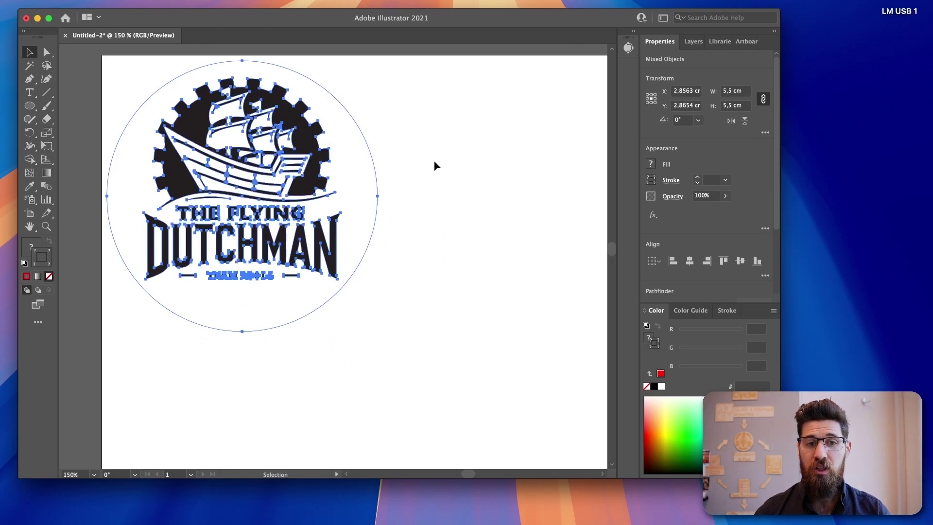
click(434, 165)
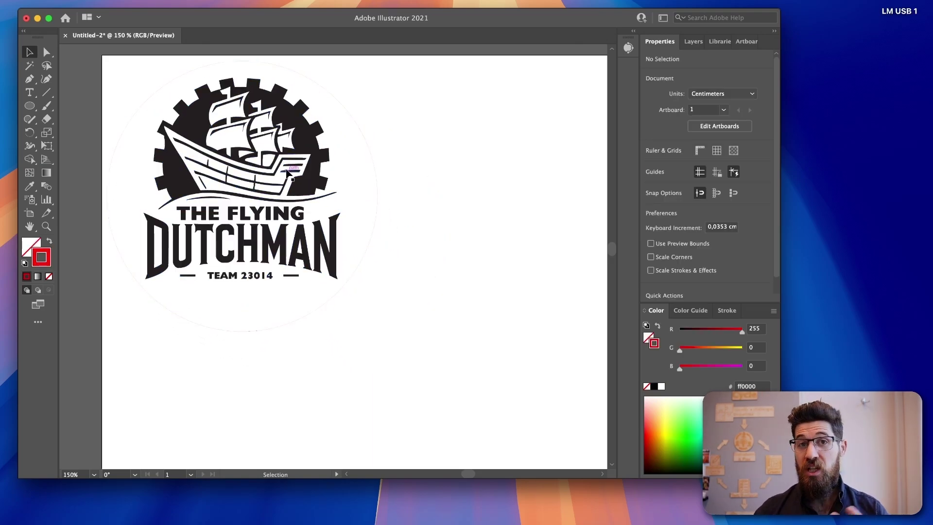
click(85, 1)
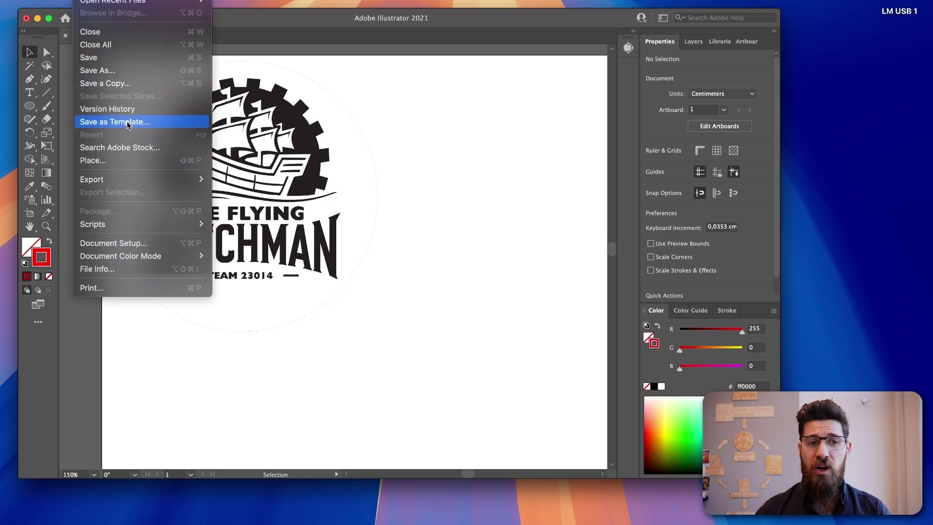
click(90, 58)
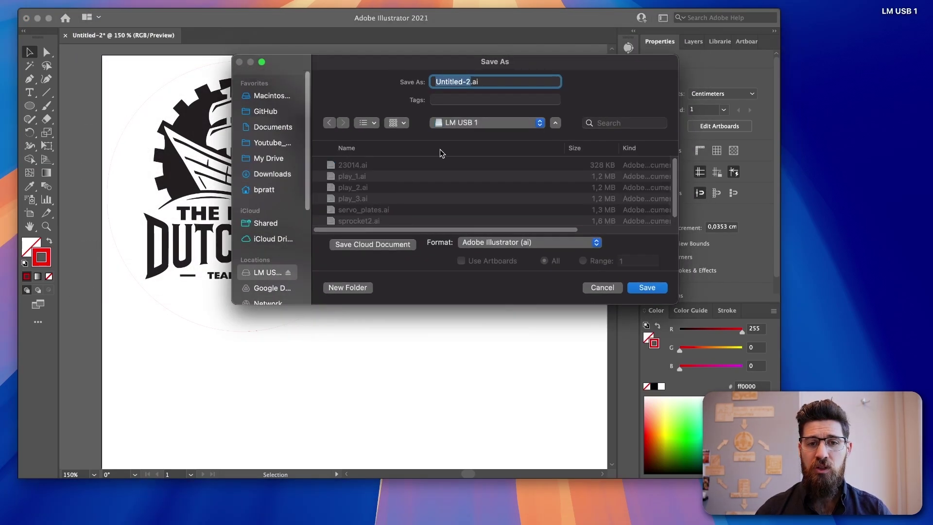
text(dutchma)
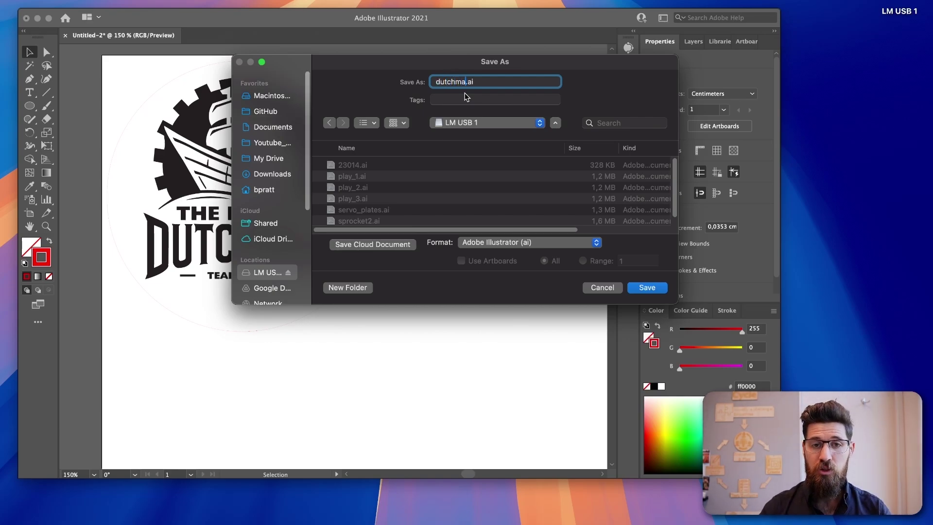
text(n_logo)
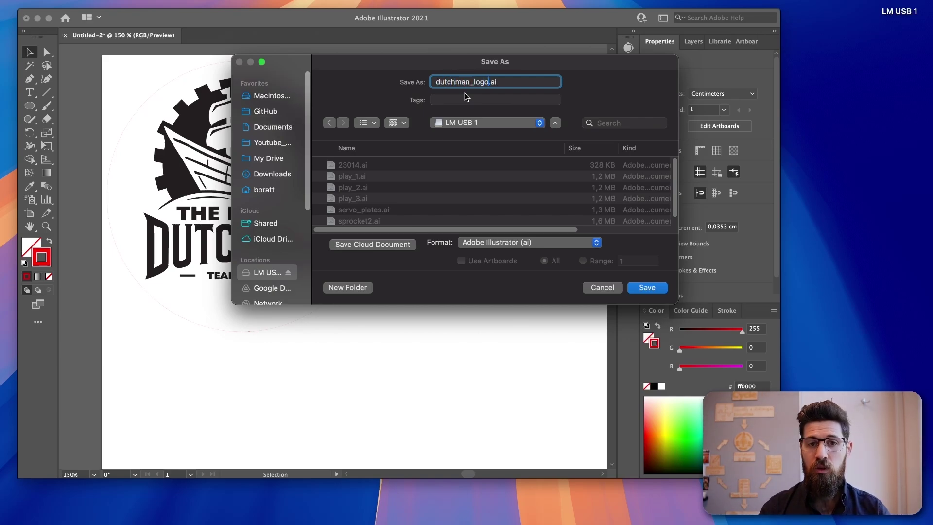
click(648, 287)
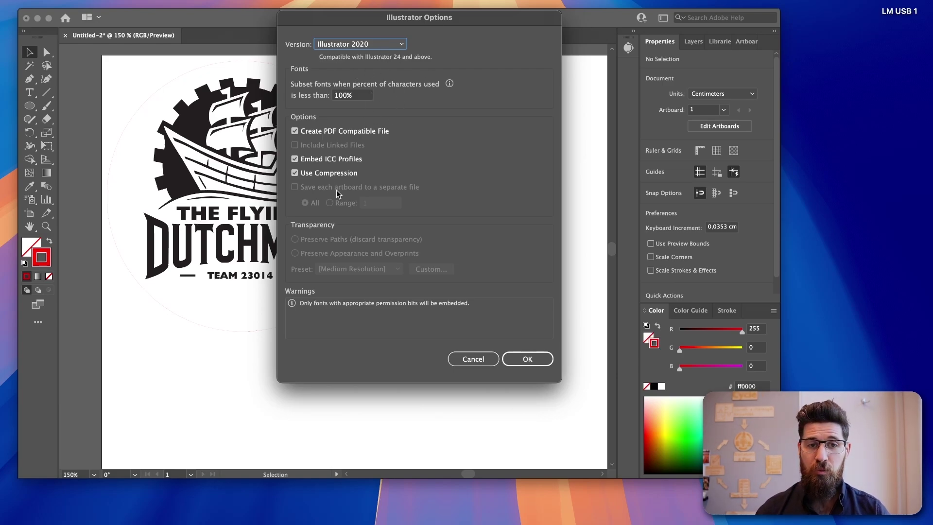
click(524, 359)
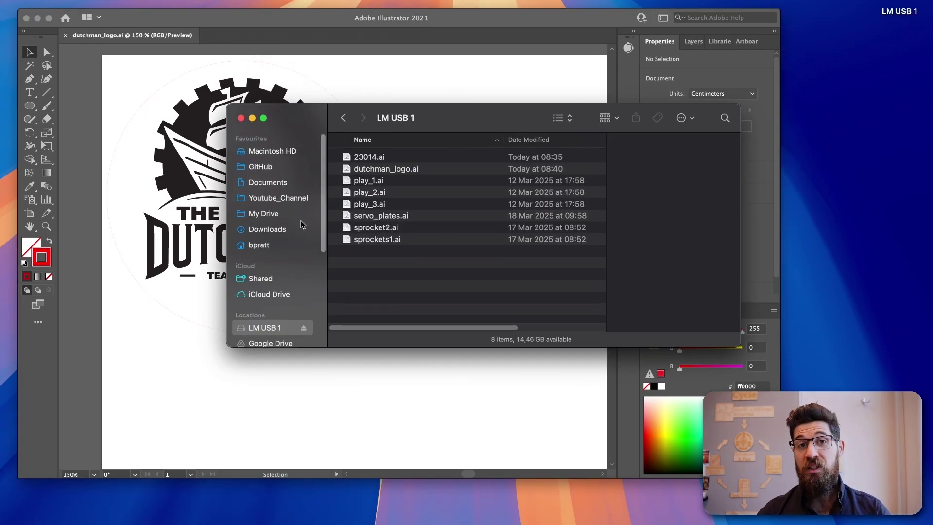
Eject LM USB 1 from its right-click menu in the Finder sidebar
right_click(279, 336)
click(305, 329)
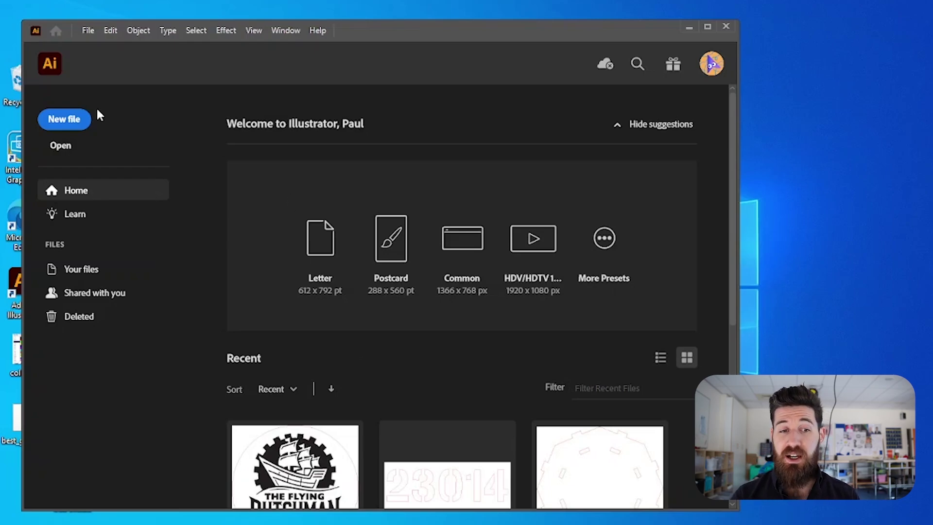
Open dutchman_logo.ai from USB Drive (D:) via File > Open
click(88, 31)
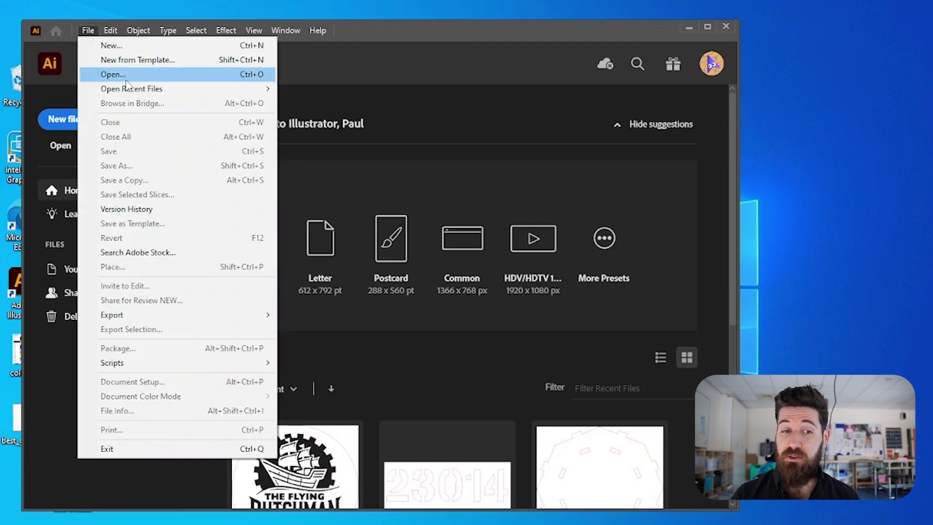
click(126, 80)
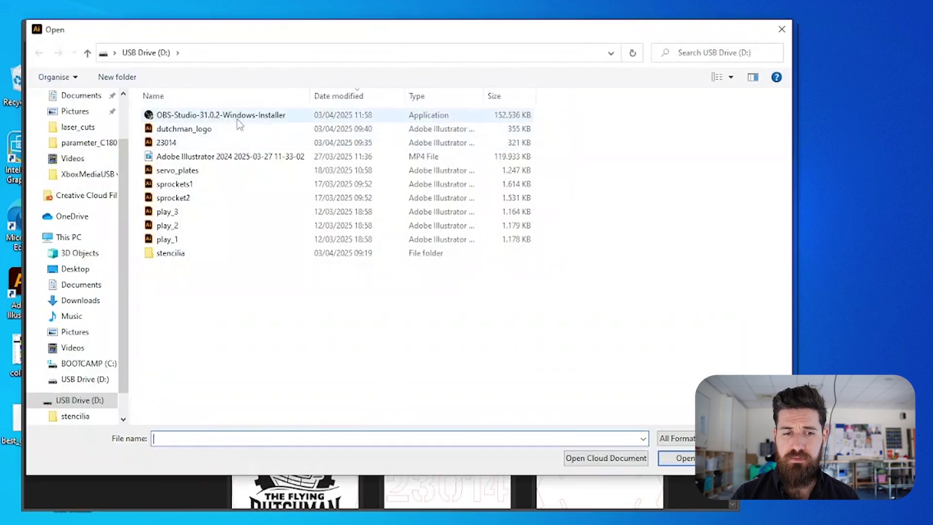
double_click(212, 129)
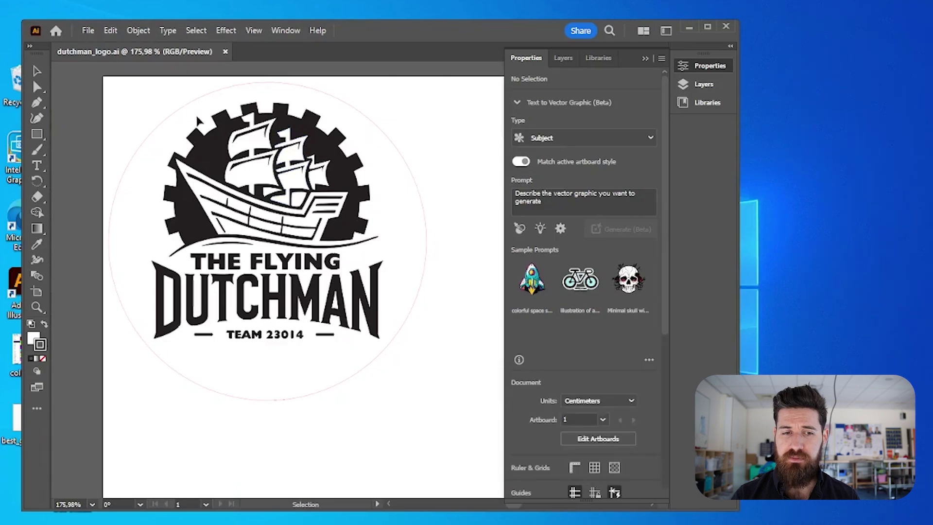
Open the Print dialog for C180II-4.19-01 and uncheck Auto-Rotate
click(88, 30)
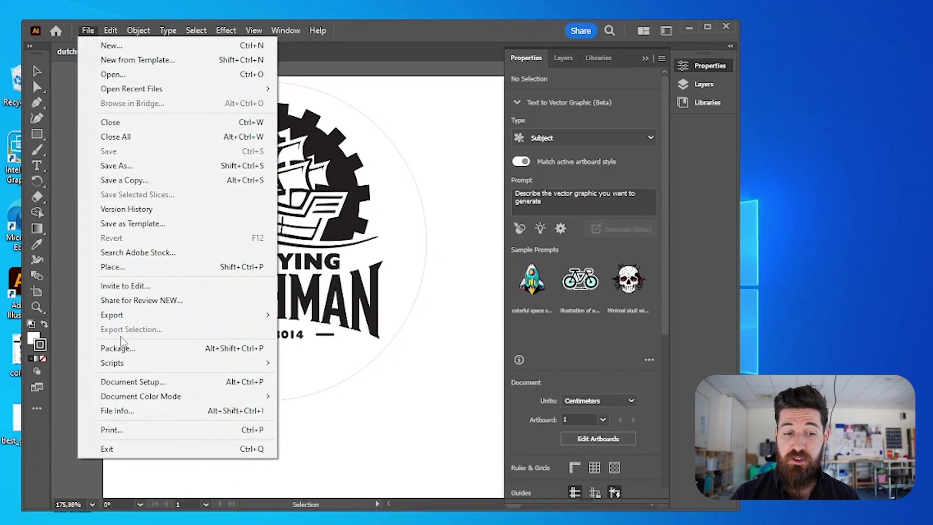
click(130, 434)
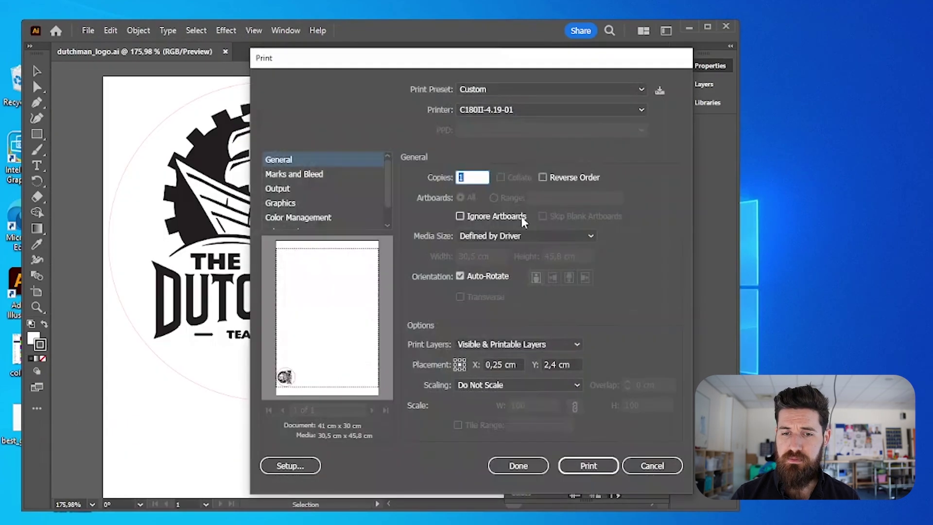
click(460, 276)
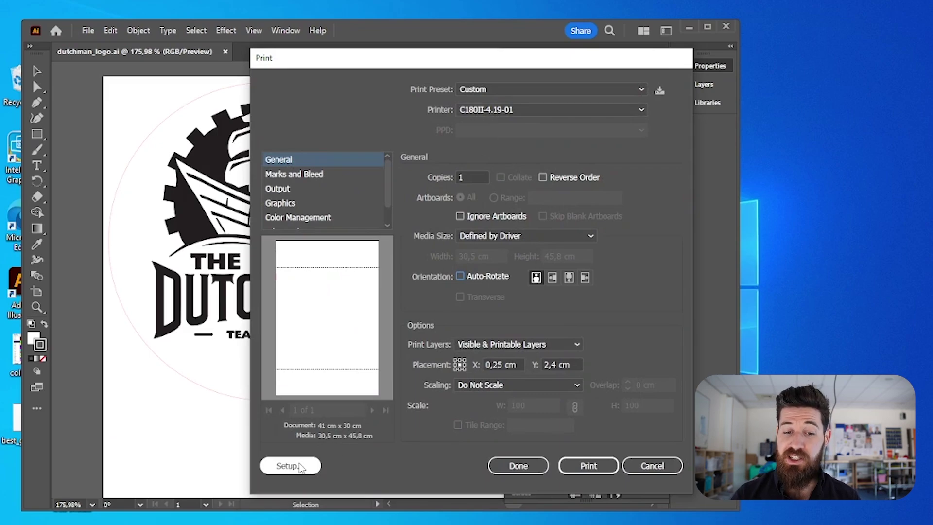
Open the laser's Printing Preferences on the Pen tab, showing red pen 2 at speed 8.0, power 55
click(300, 466)
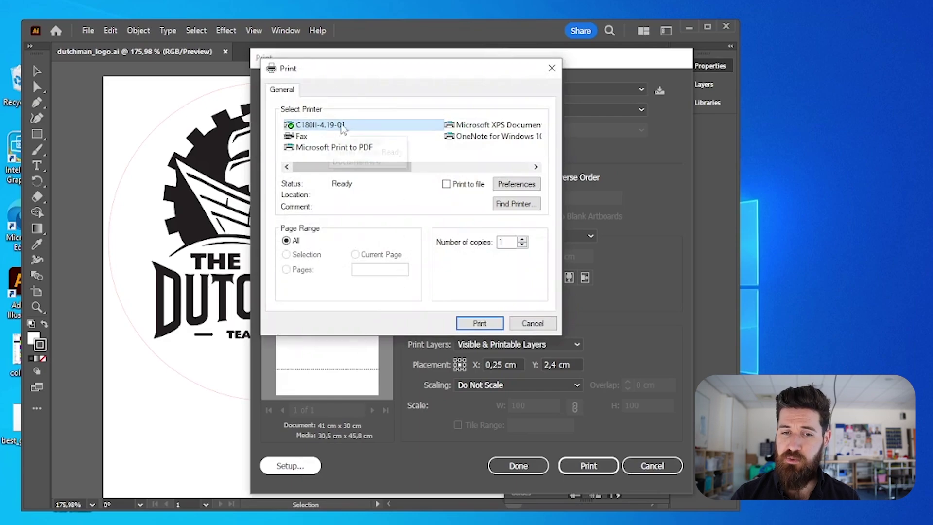
click(516, 187)
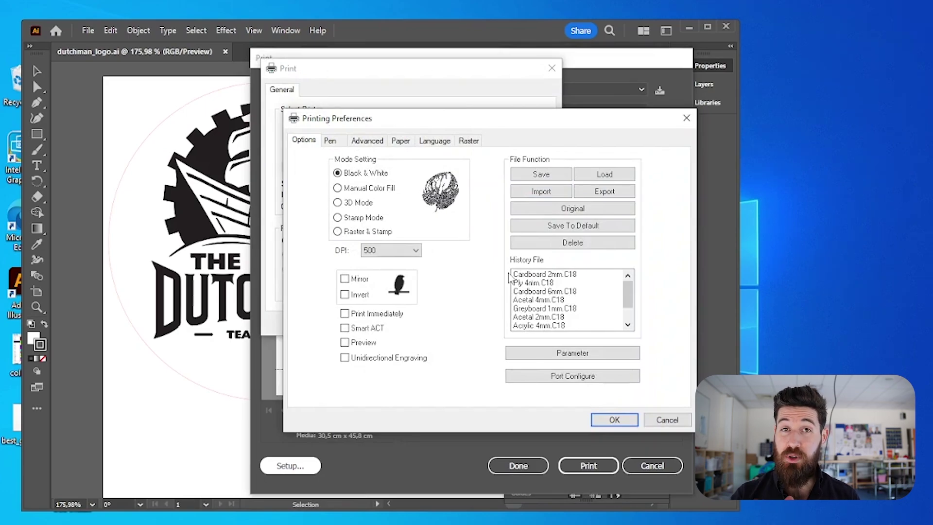
click(329, 141)
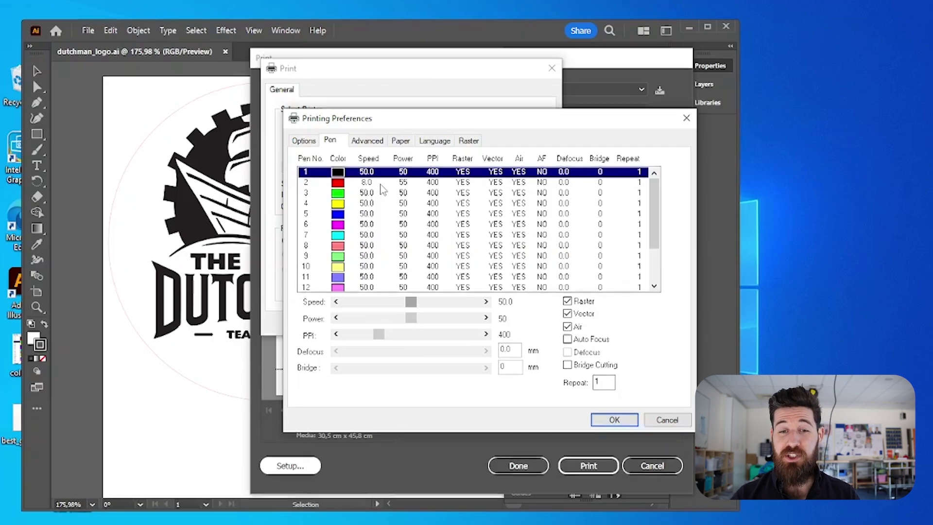
Load the Ply 4mm.C18 material profile from the laser History File
click(382, 182)
double_click(372, 173)
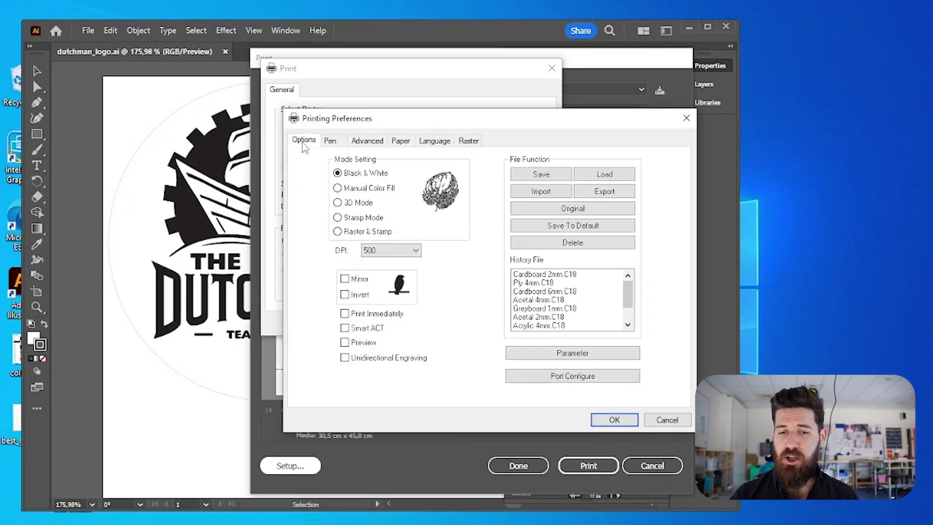
click(536, 274)
click(523, 283)
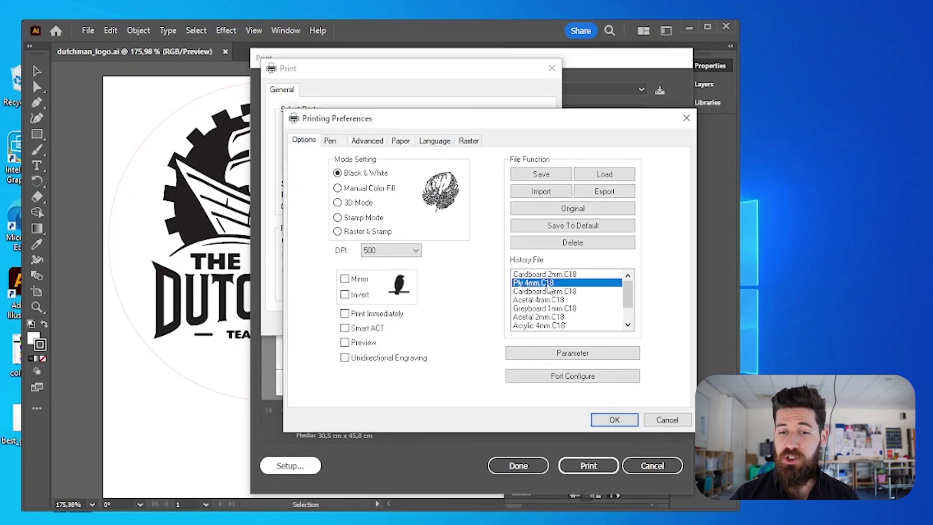
double_click(523, 286)
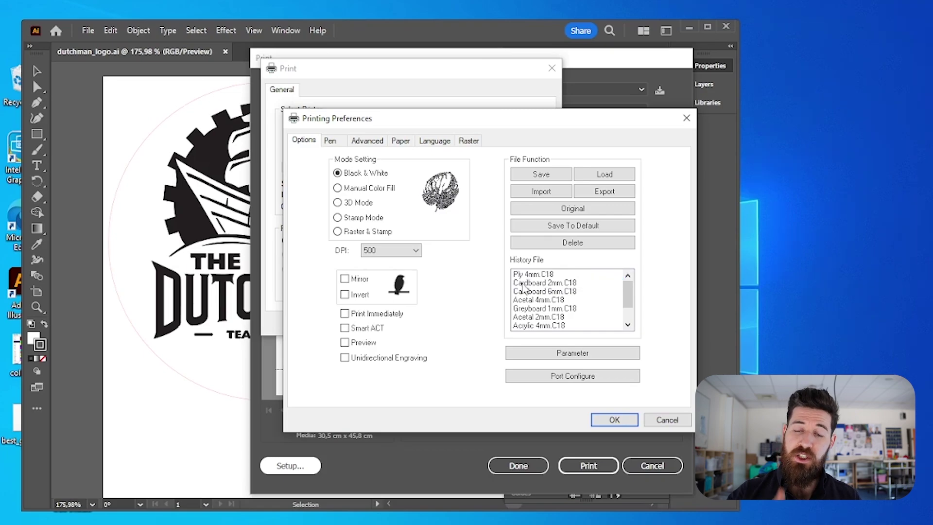
Check the loaded pens: red cut pen at speed 1.8, power 85, PPI 1000, versus the black engrave pen
click(330, 140)
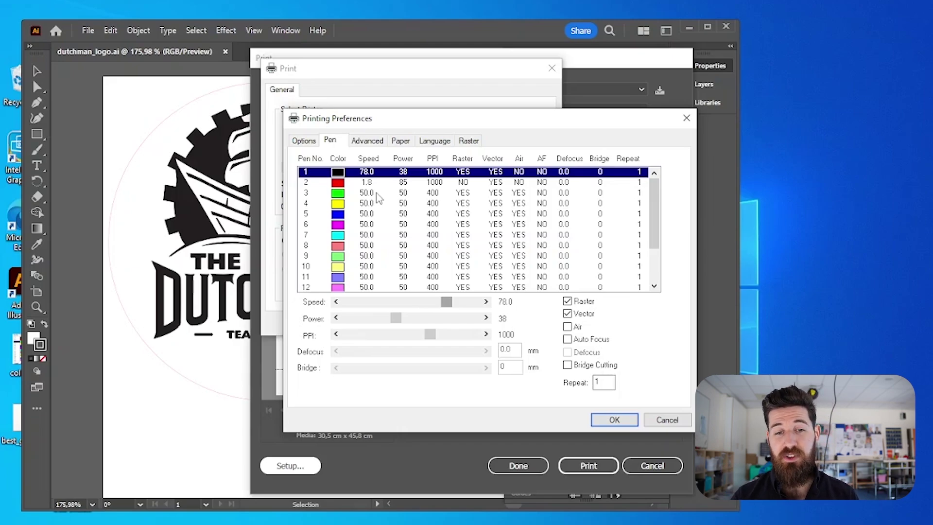
click(373, 183)
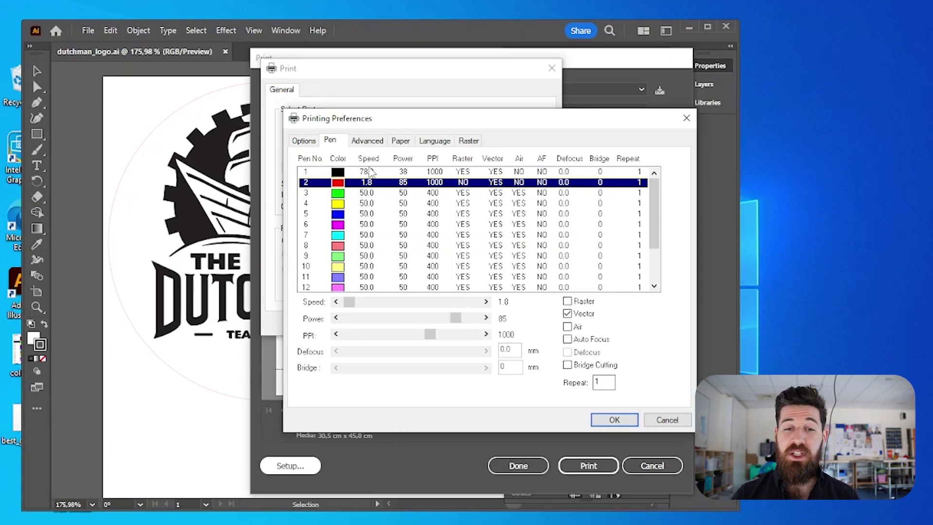
click(372, 173)
click(366, 184)
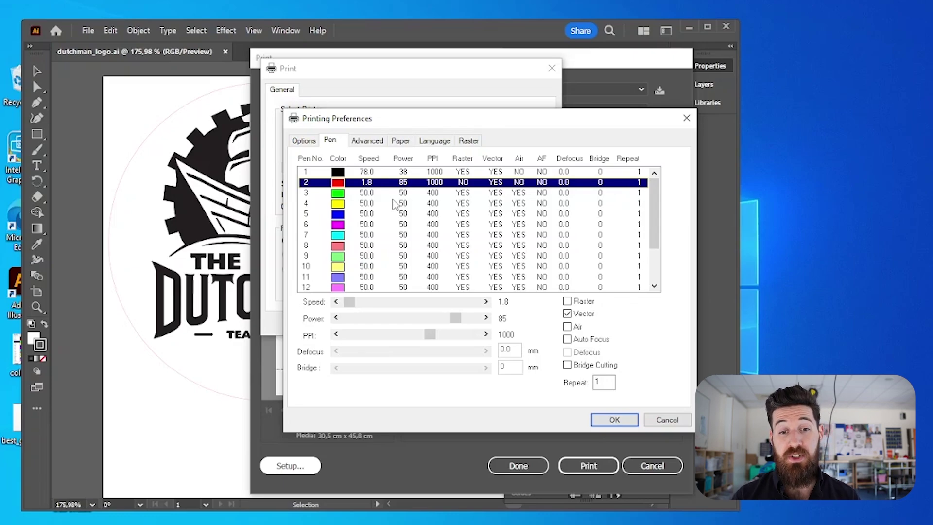
Try the Cardboard 6mm.C18 profile, reload Ply 4mm.C18, and confirm the laser preferences
click(304, 141)
click(543, 291)
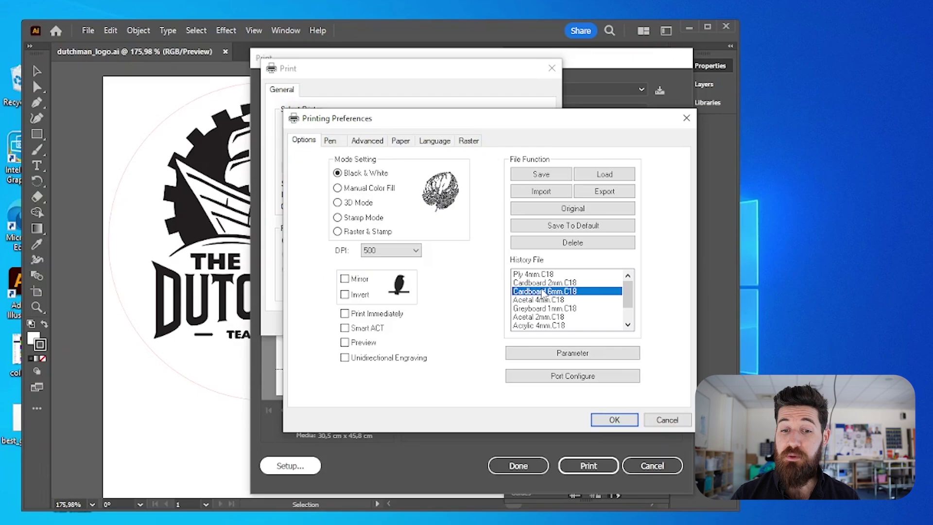
double_click(524, 294)
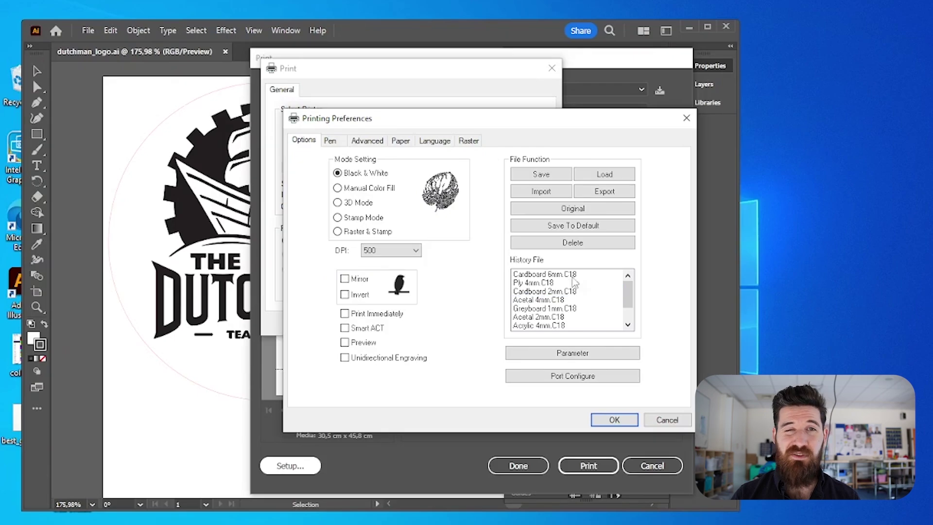
click(525, 286)
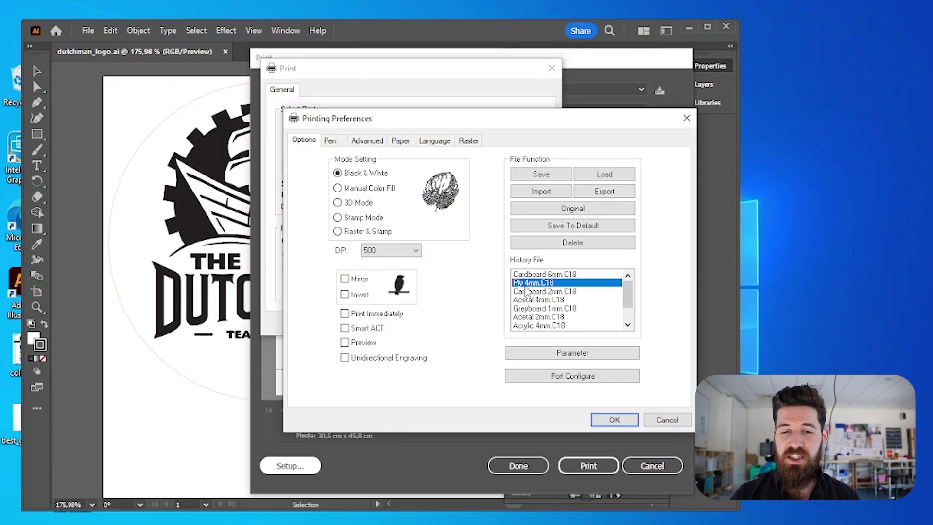
double_click(527, 288)
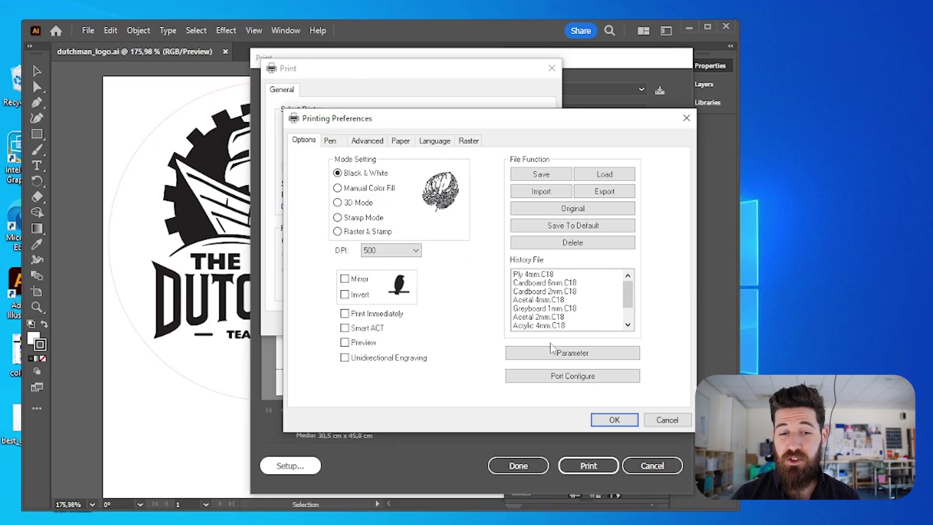
click(613, 419)
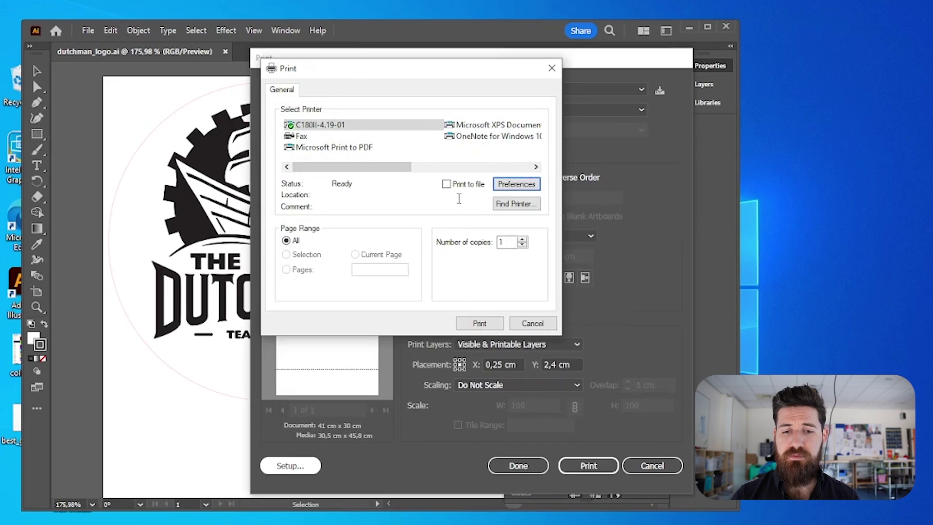
Accept the laser printer, reset placement to 0 cm, and set horizontal placement X to 0,5 cm
click(483, 323)
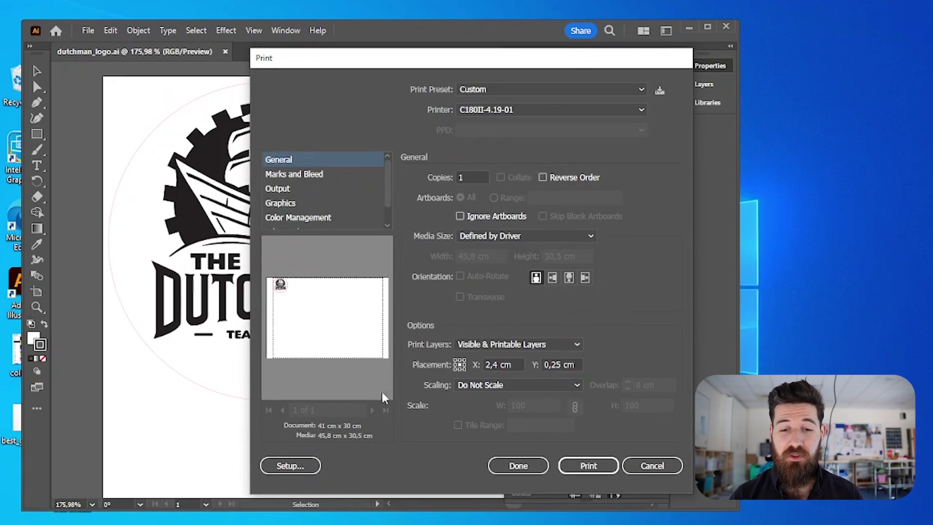
click(457, 362)
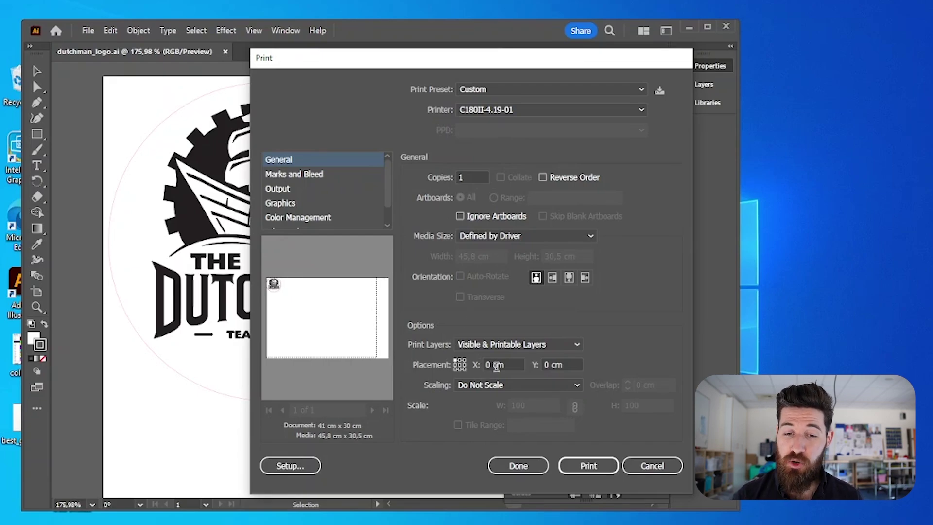
click(496, 366)
key(Tab)
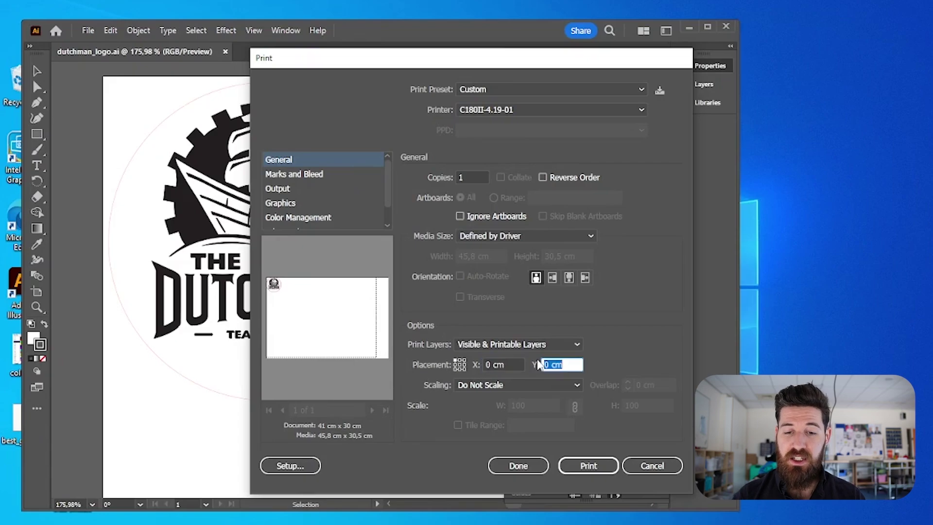
key(shift+Tab)
text(0,5)
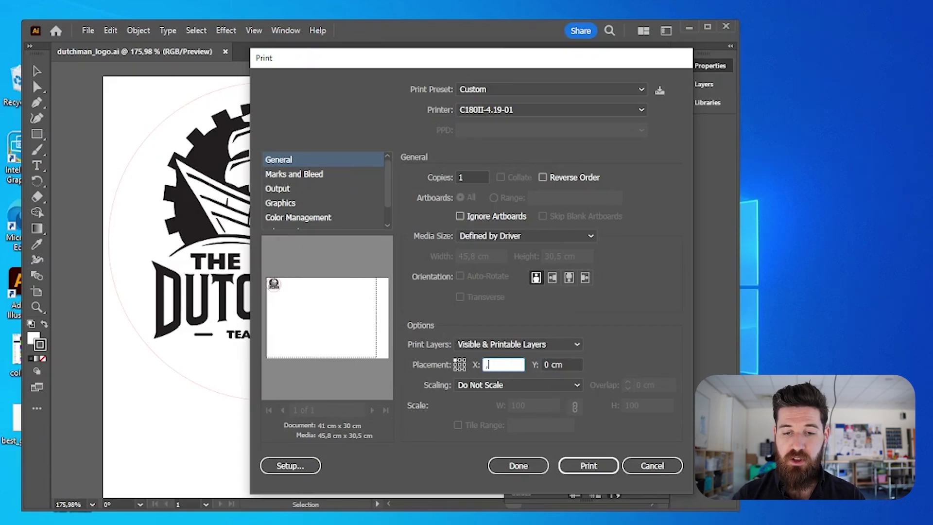
key(Tab)
text(5)
key(Tab)
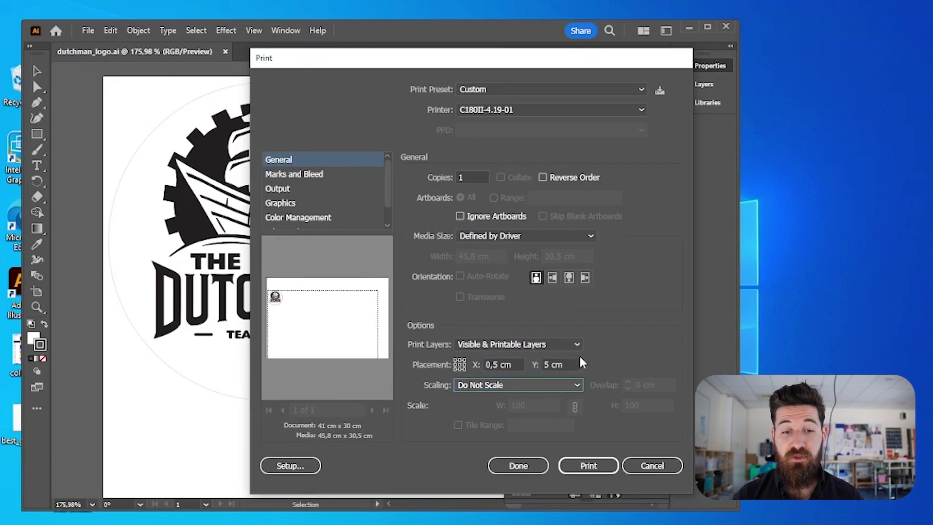
Set vertical placement Y to 4 cm and print dutchman_logo.ai to the laser cutter
click(546, 365)
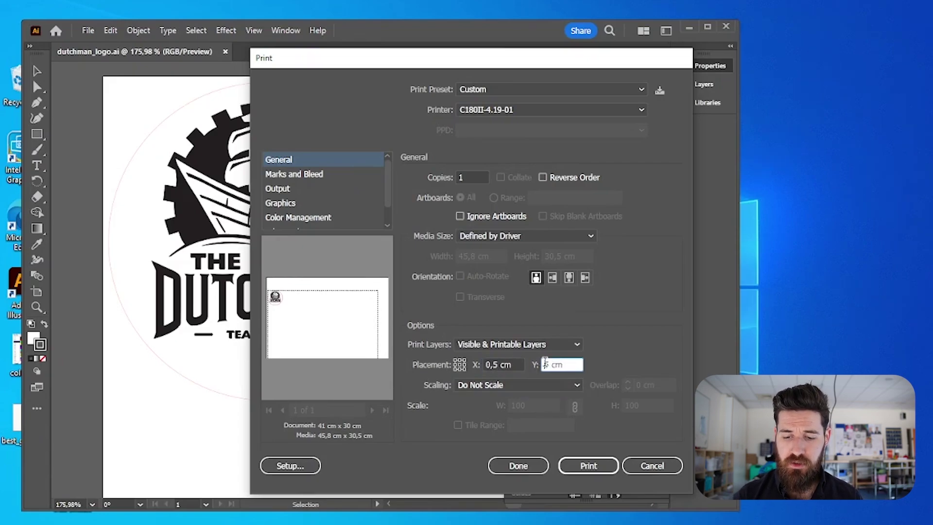
click(510, 365)
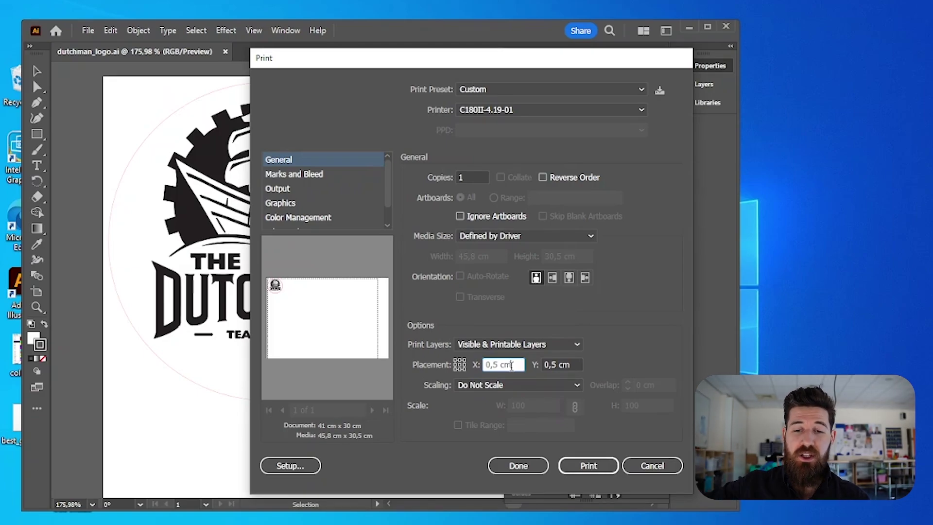
click(557, 363)
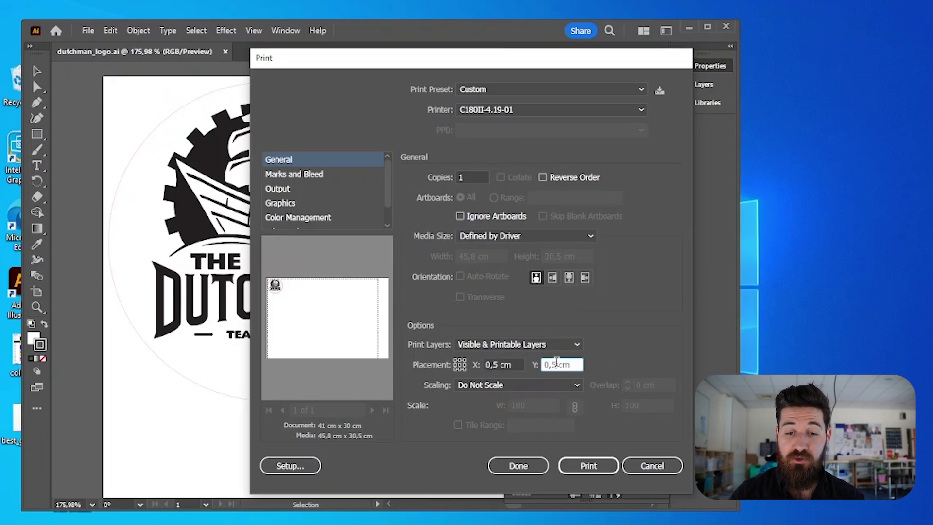
text(4)
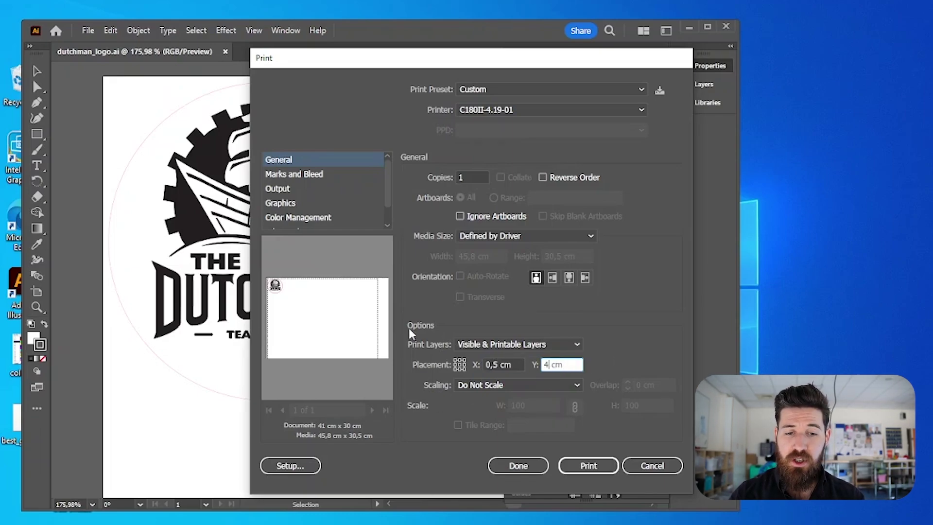
click(503, 364)
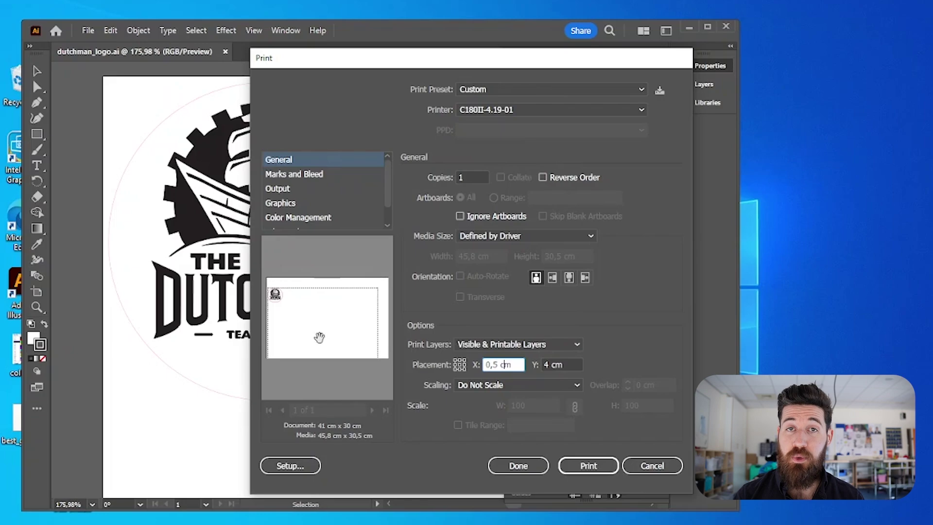
click(588, 465)
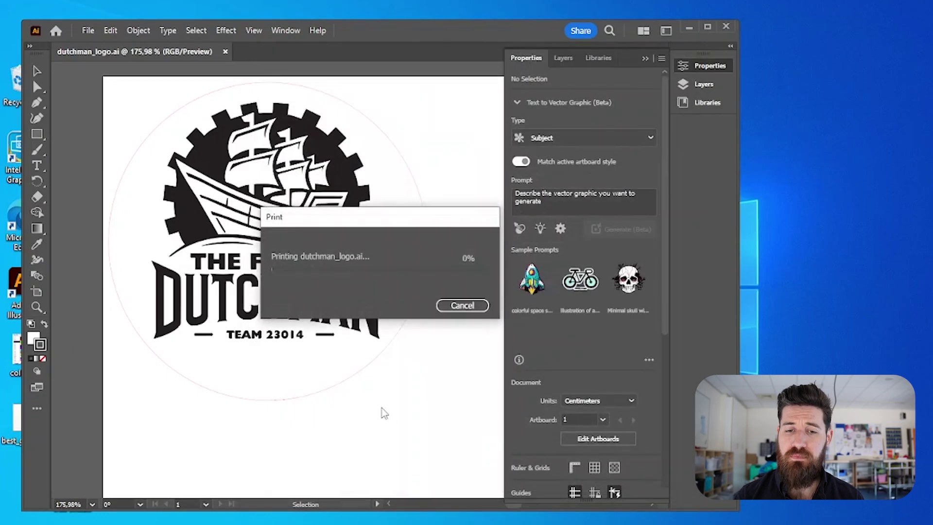